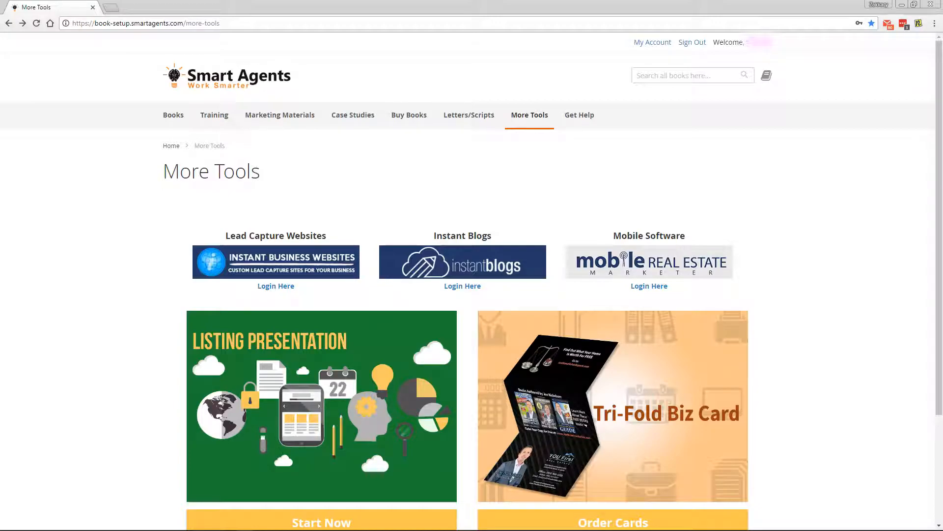
Log into the admin, view the live Author site preview, then close that preview tab.
left_click(275, 287)
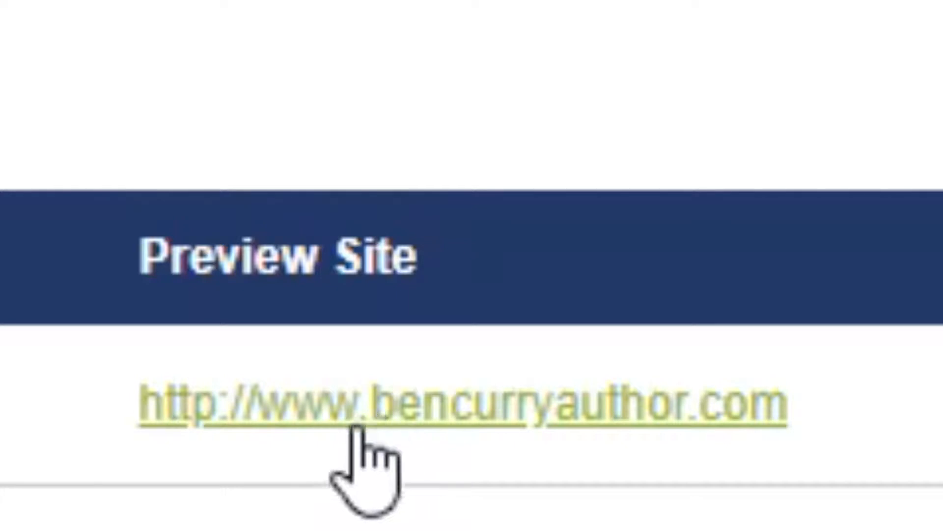
left_click(143, 6)
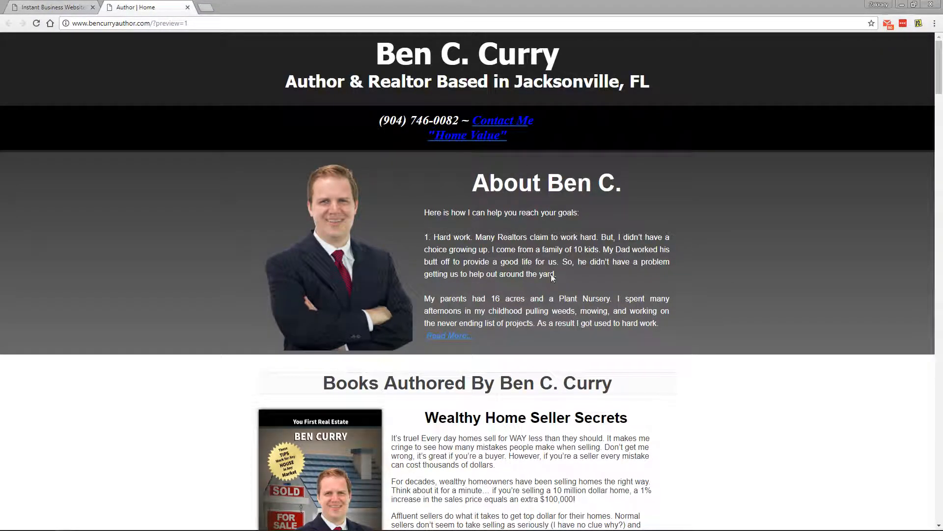
left_click(187, 7)
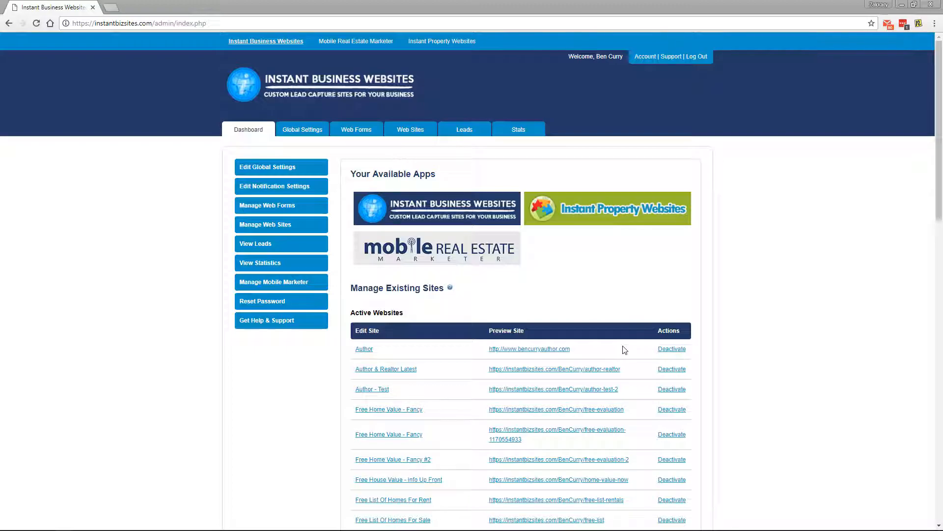
Look over the Global Settings page and the list of active web forms.
left_click(291, 132)
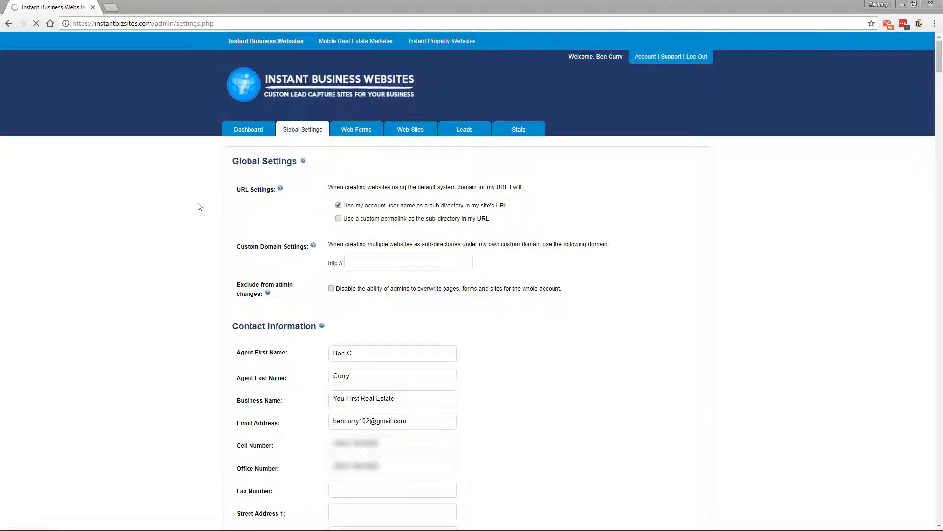
scroll(195, 223, "down", 3)
scroll(195, 225, "down", 2)
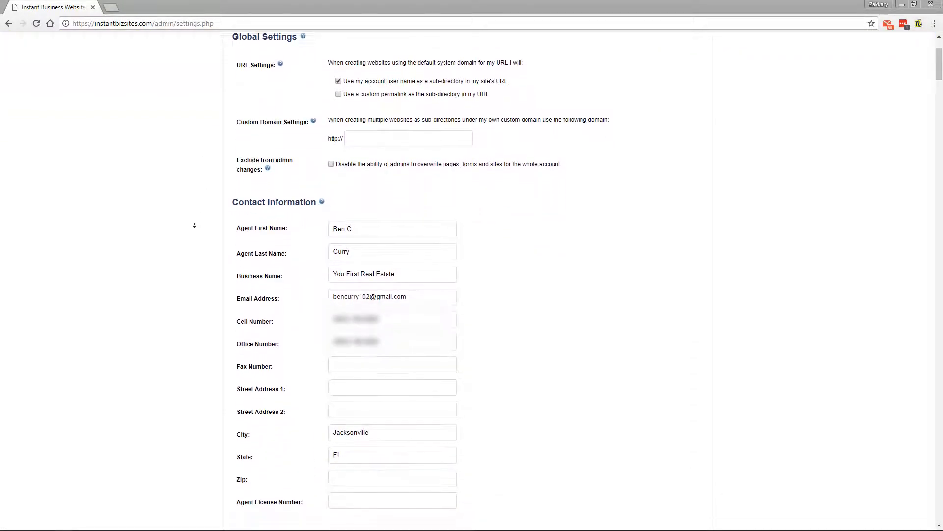
scroll(194, 225, "up", 5)
left_click(358, 122)
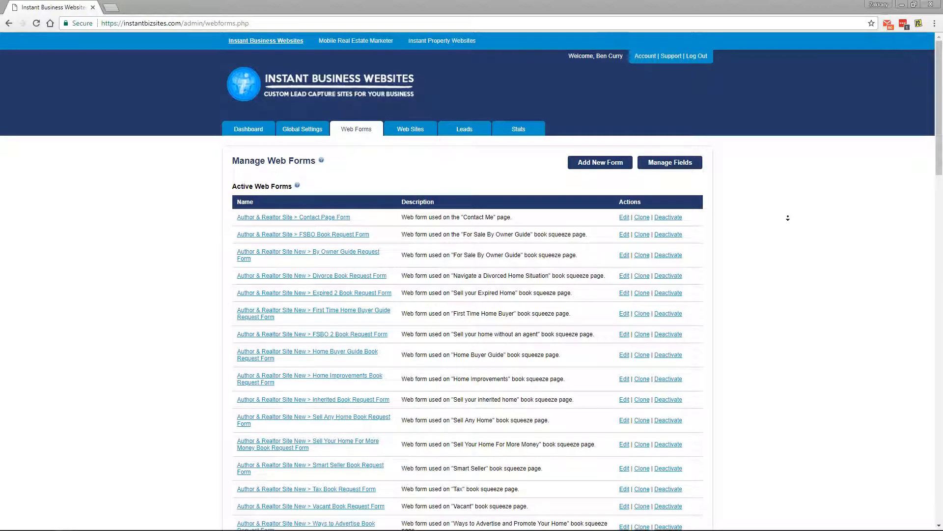
scroll(787, 217, "down", 2)
scroll(788, 221, "down", 1)
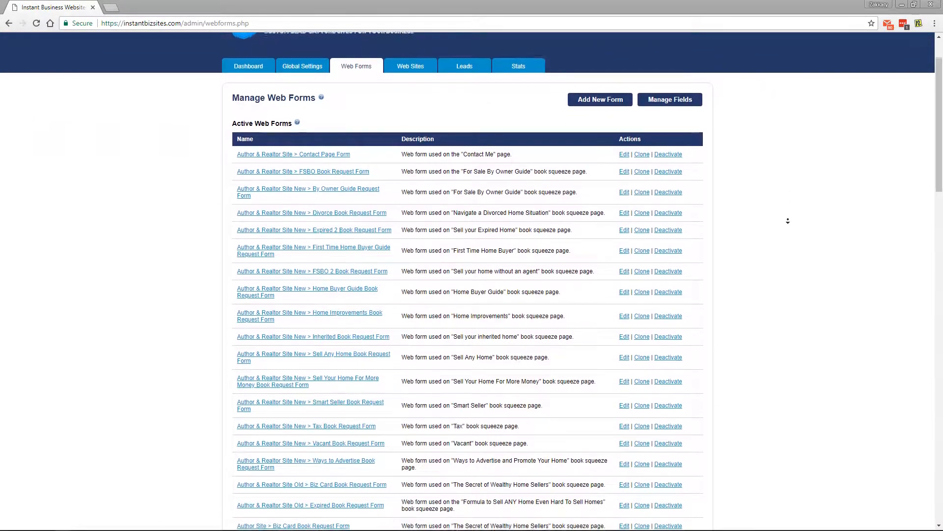
scroll(783, 256, "up", 1)
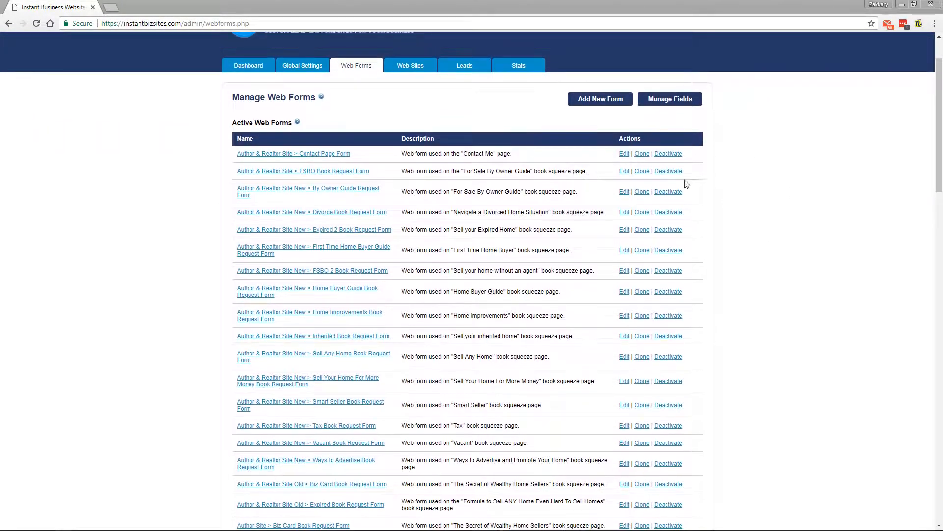
Check the managed websites, captured leads, and last-7-days visits and leads per page.
left_click(399, 70)
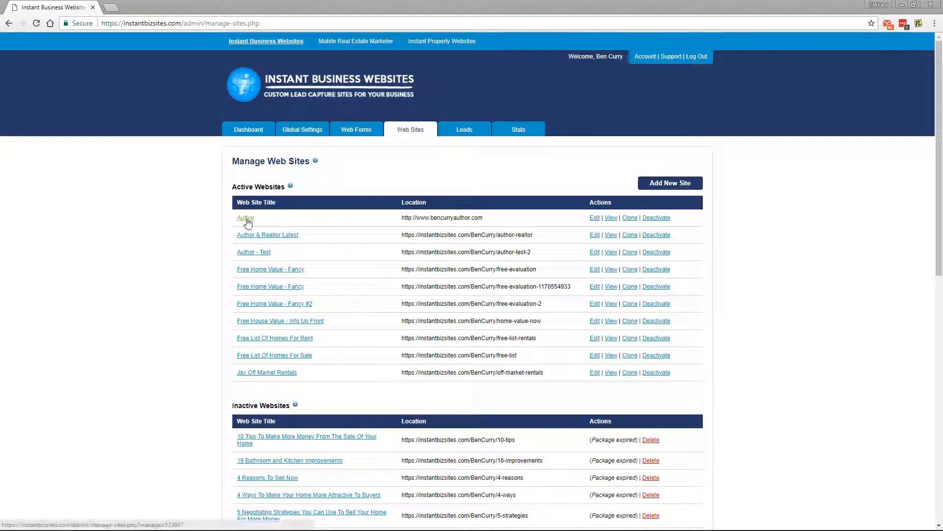
left_click(464, 130)
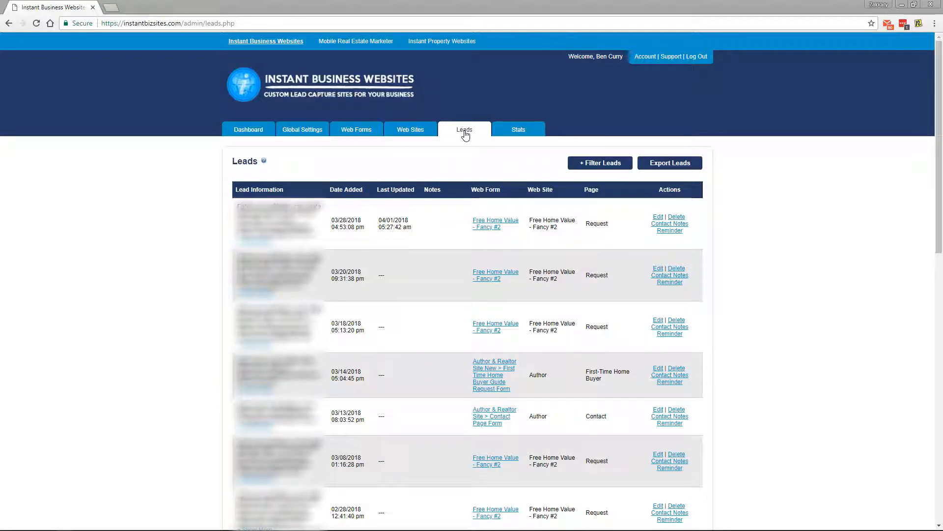
left_click(516, 133)
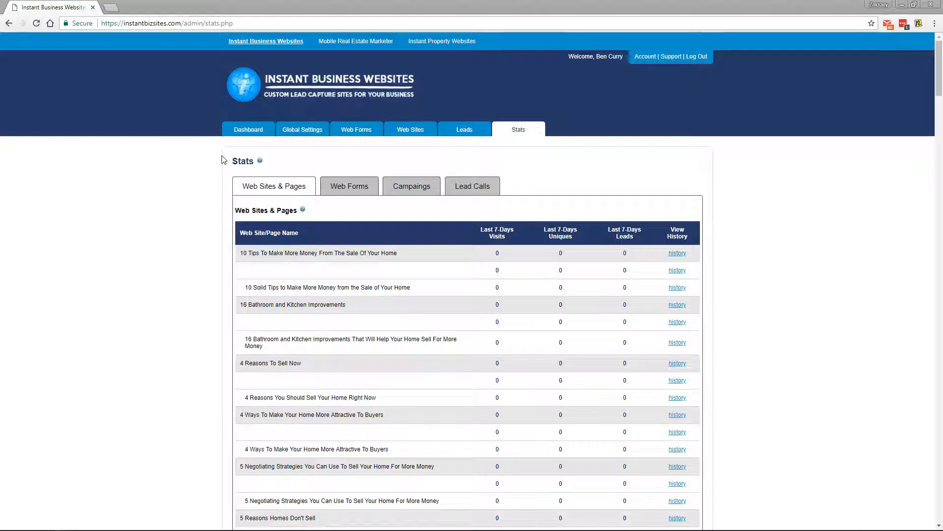
Return to the dashboard and bring up Global Settings with its business contact information.
left_click(242, 137)
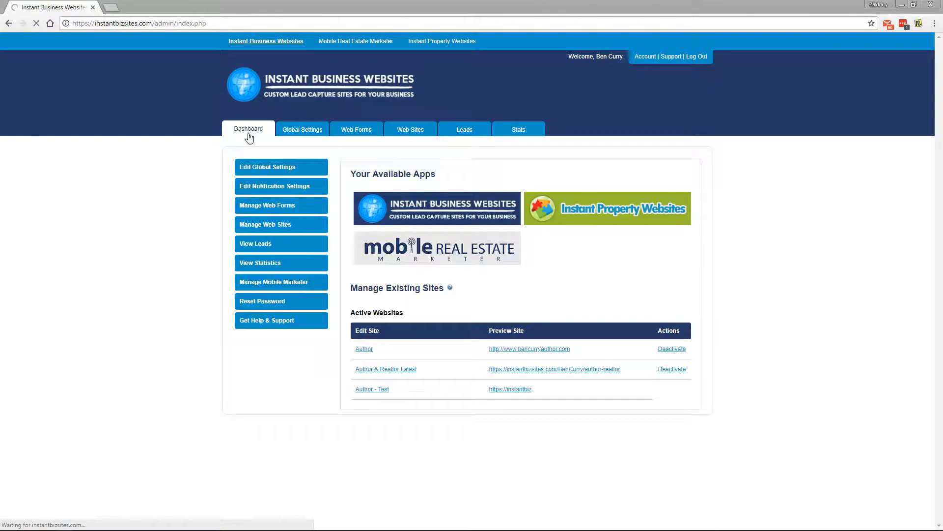
left_click(308, 132)
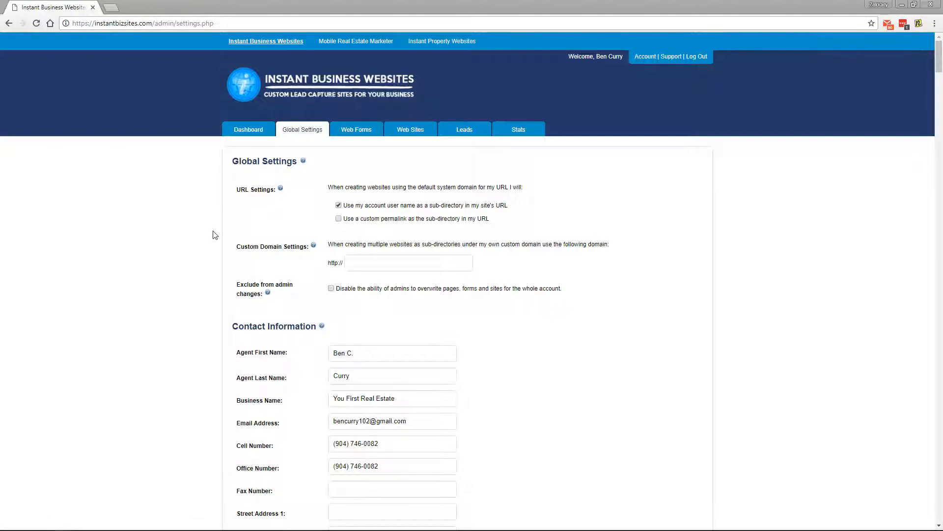
middle_click(215, 246)
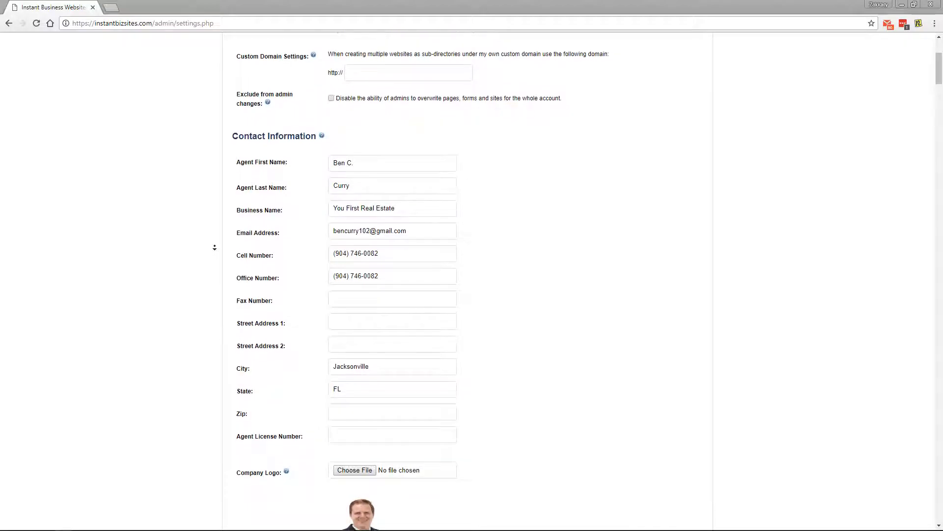
middle_click(215, 247)
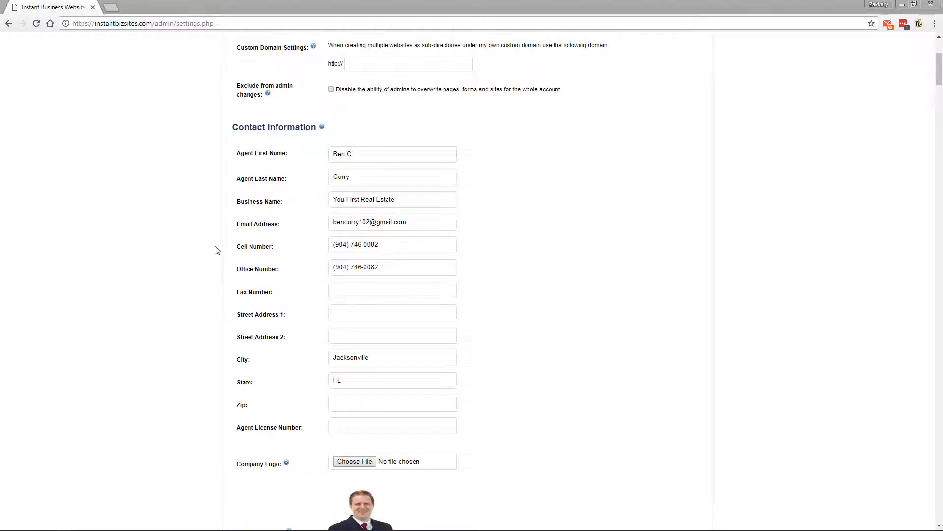
middle_click(215, 250)
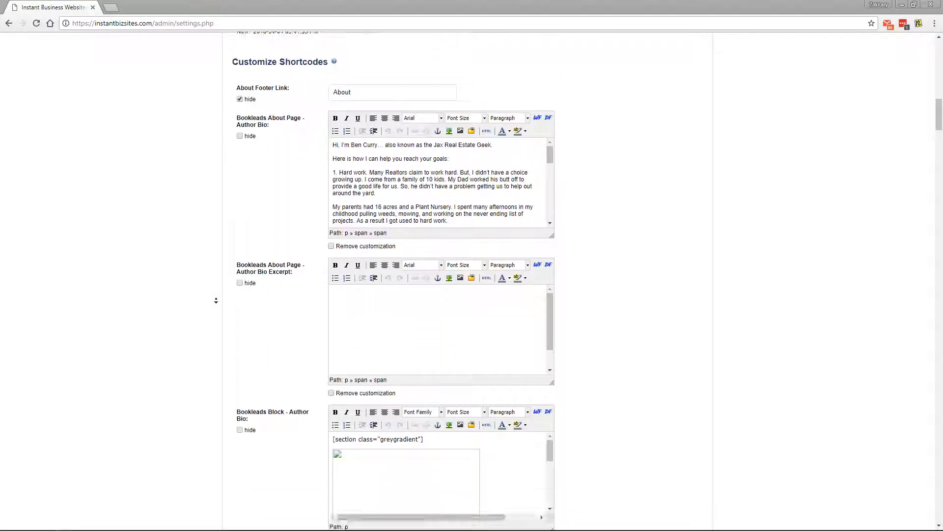
middle_click(229, 290)
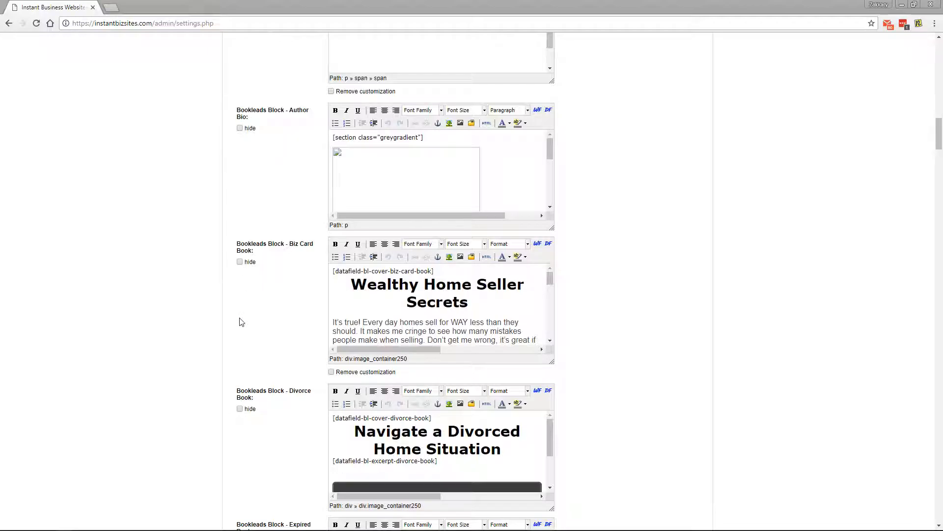
scroll(235, 457, "down", 1)
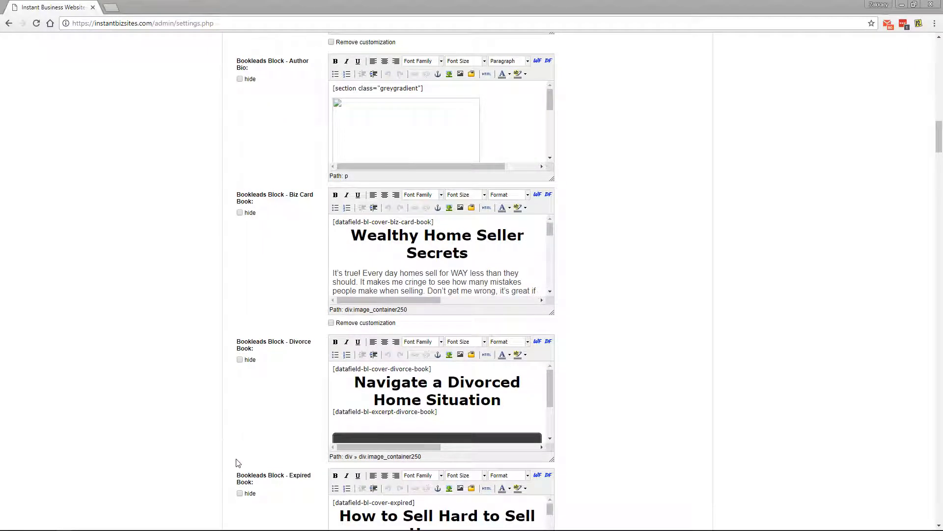
scroll(187, 260, "up", 20)
Scroll through the author shortcode content down to Save Settings and back up.
scroll(187, 264, "down", 2)
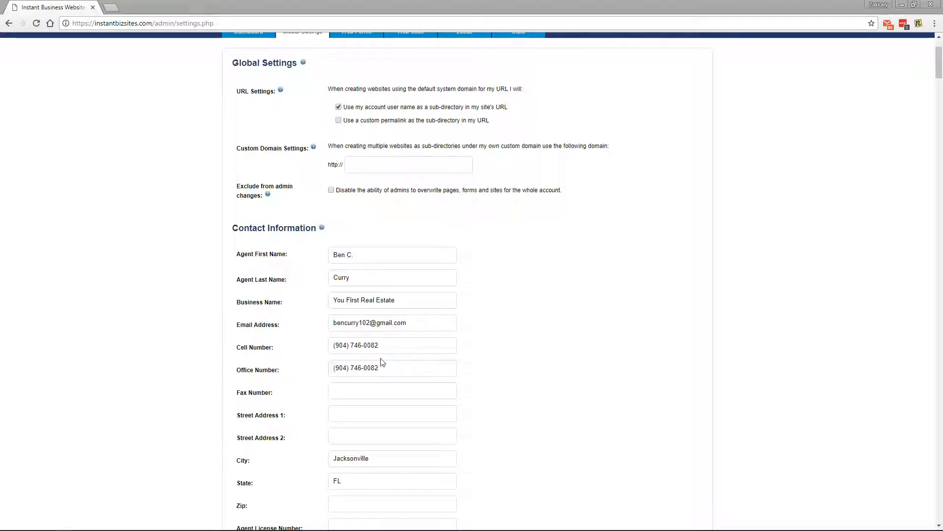
scroll(472, 347, "down", 3)
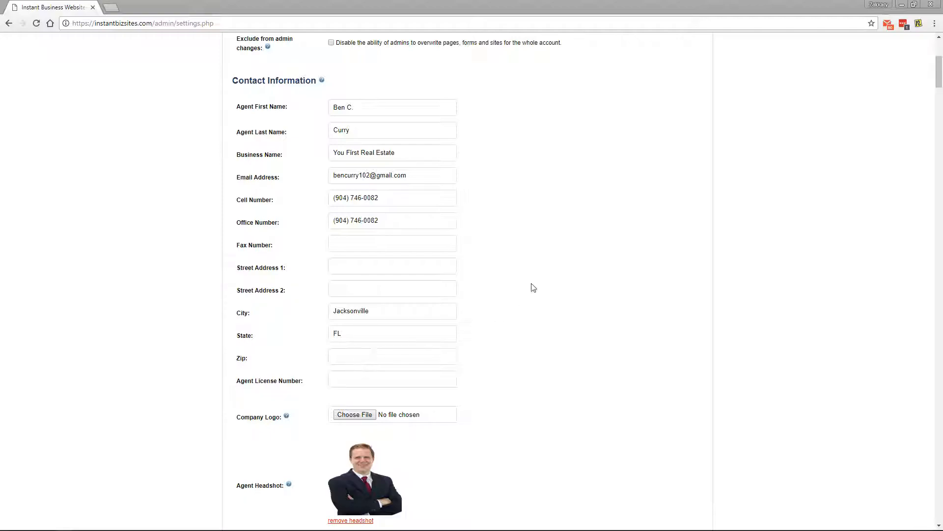
scroll(559, 326, "down", 2)
scroll(560, 326, "down", 20)
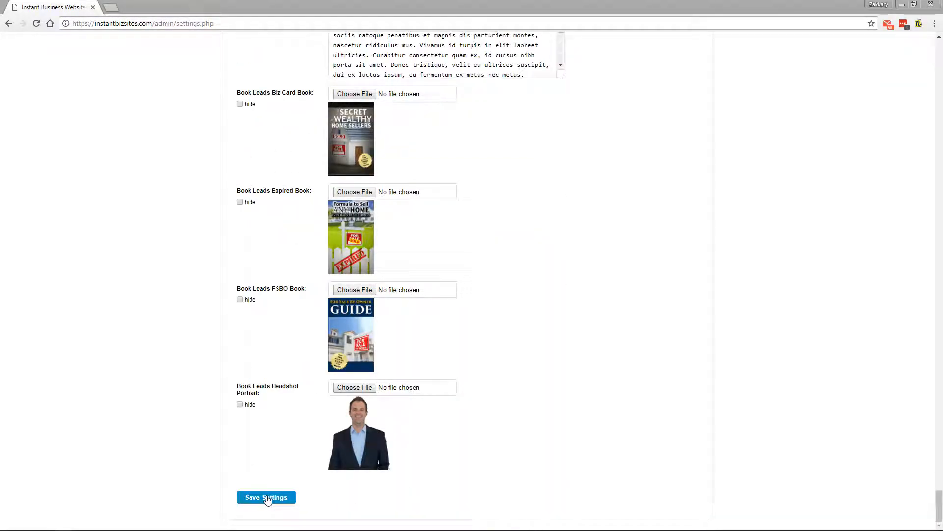
middle_click(217, 481)
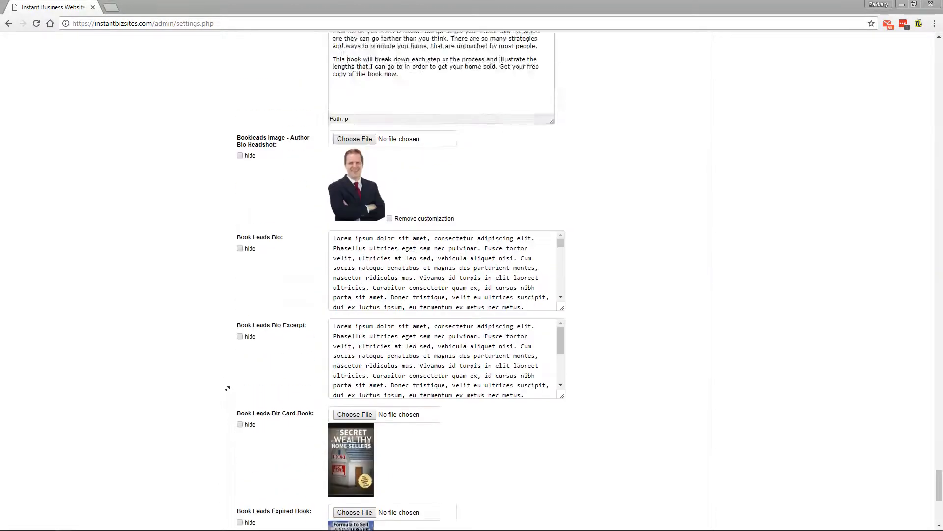
middle_click(226, 372)
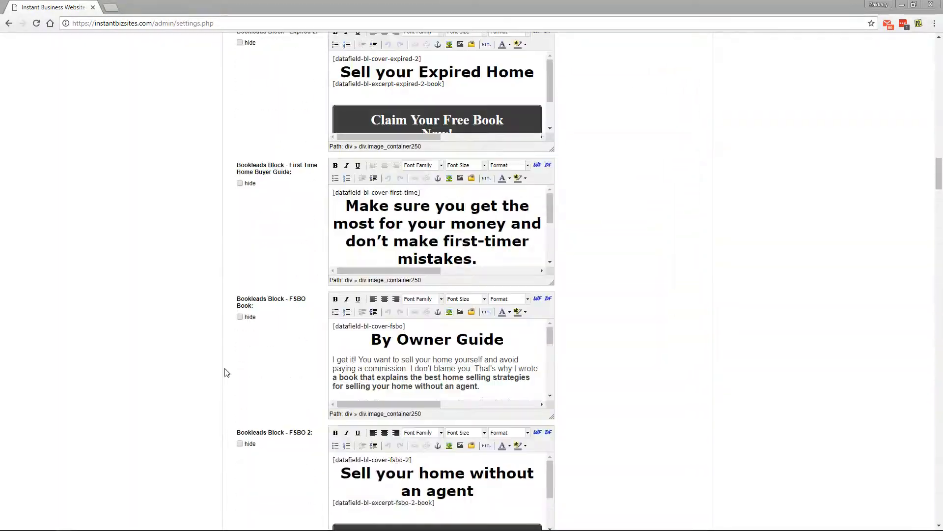
scroll(226, 373, "up", 4)
scroll(226, 372, "up", 20)
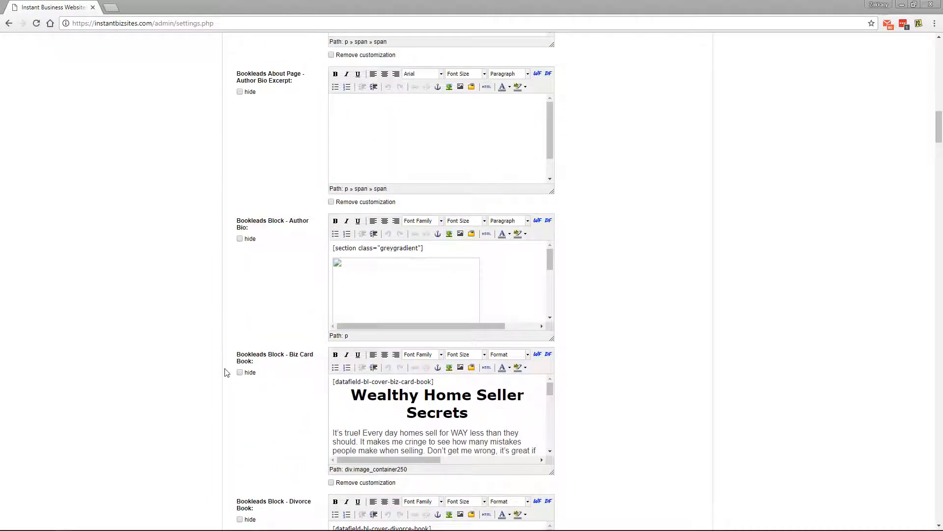
Enlarge the Author Bio Excerpt and Author Bio editors and review the book blocks.
left_click_drag(551, 393, 629, 482)
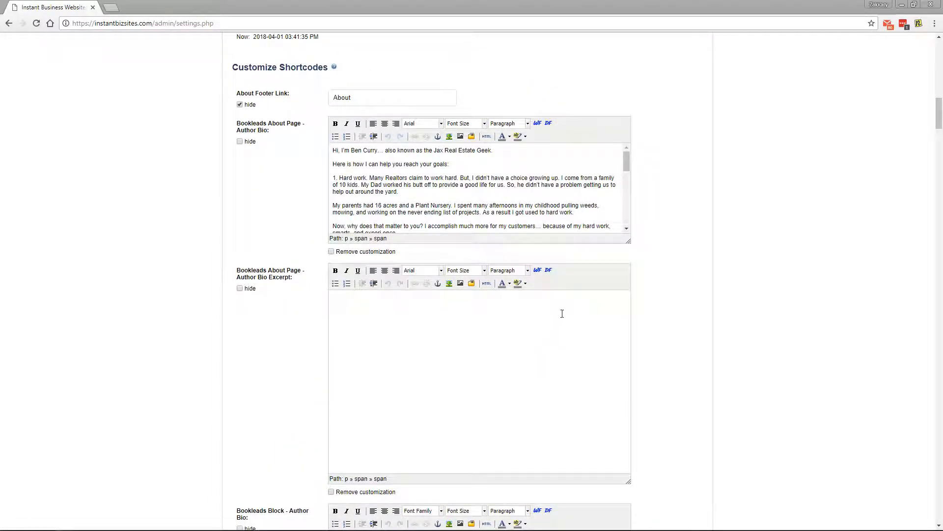
left_click_drag(624, 241, 617, 425)
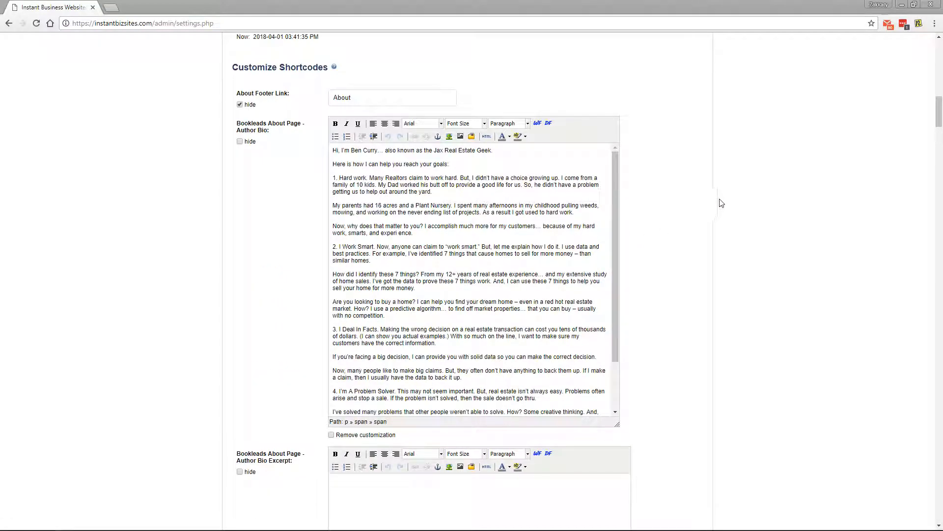
scroll(732, 371, "down", 15)
scroll(732, 371, "down", 15)
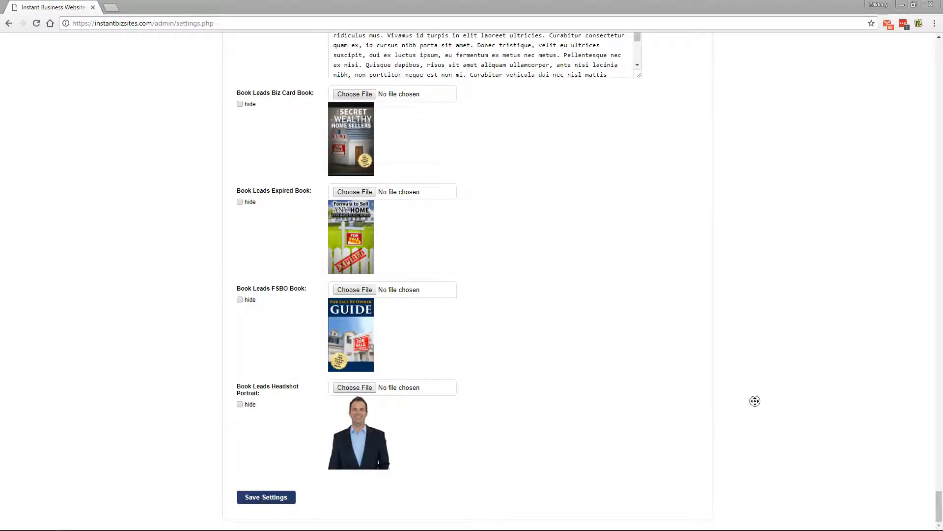
scroll(757, 405, "up", 20)
scroll(761, 280, "up", 5)
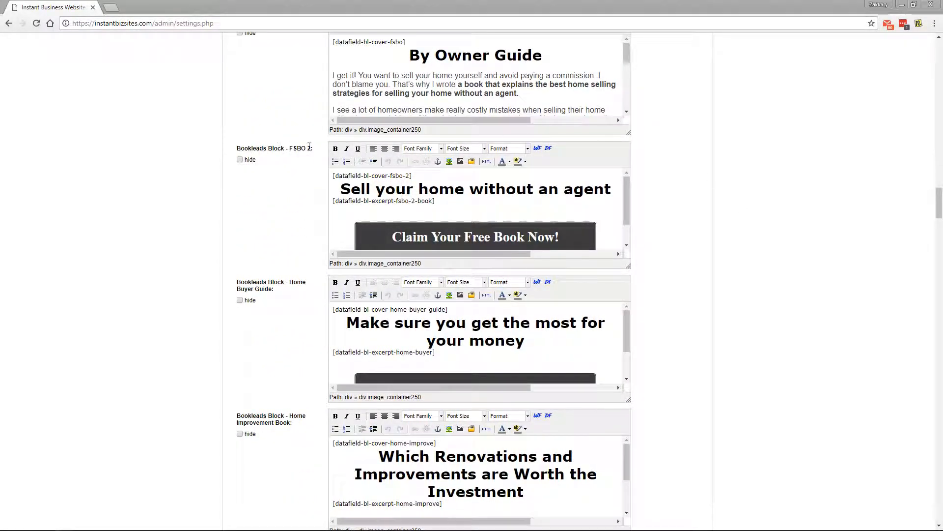
scroll(279, 221, "up", 8)
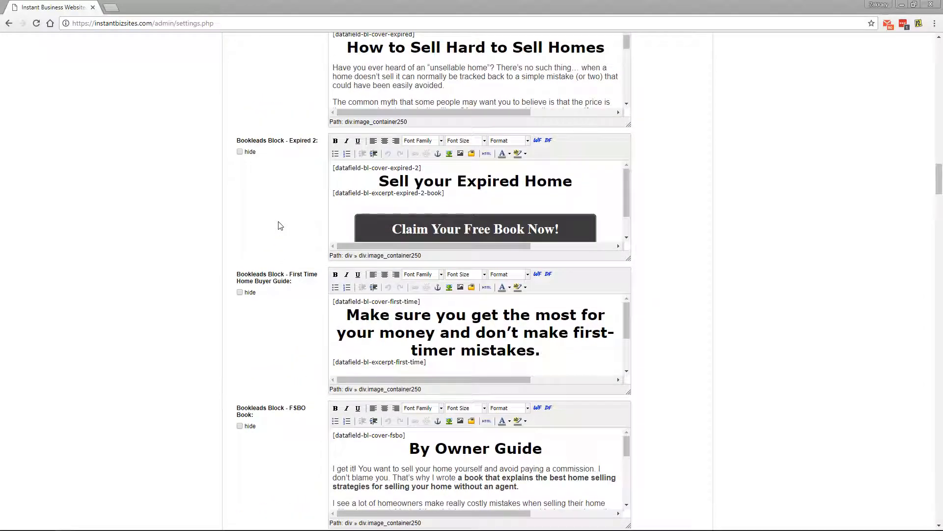
scroll(279, 226, "up", 9)
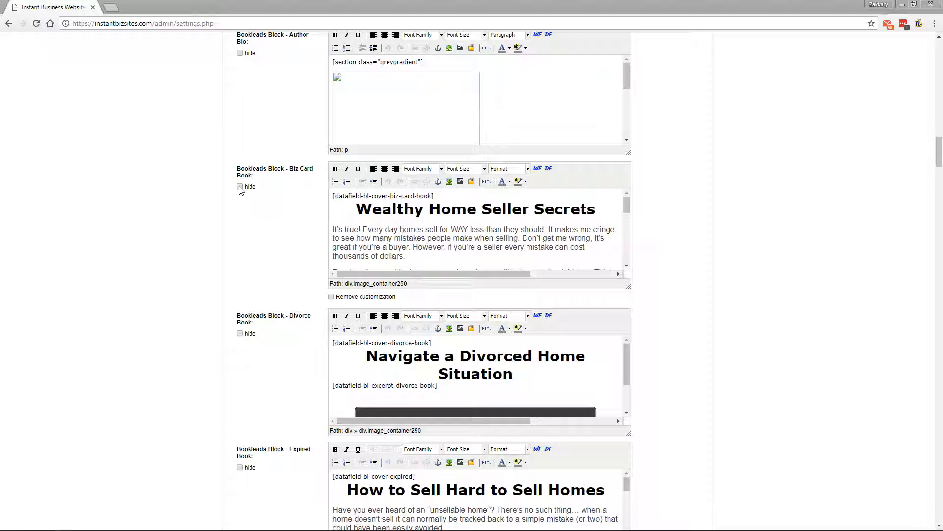
Uncheck 'hide' on the Divorce Book block and move down to Lead Notification Settings.
left_click(241, 334)
scroll(207, 243, "up", 3)
scroll(208, 243, "up", 15)
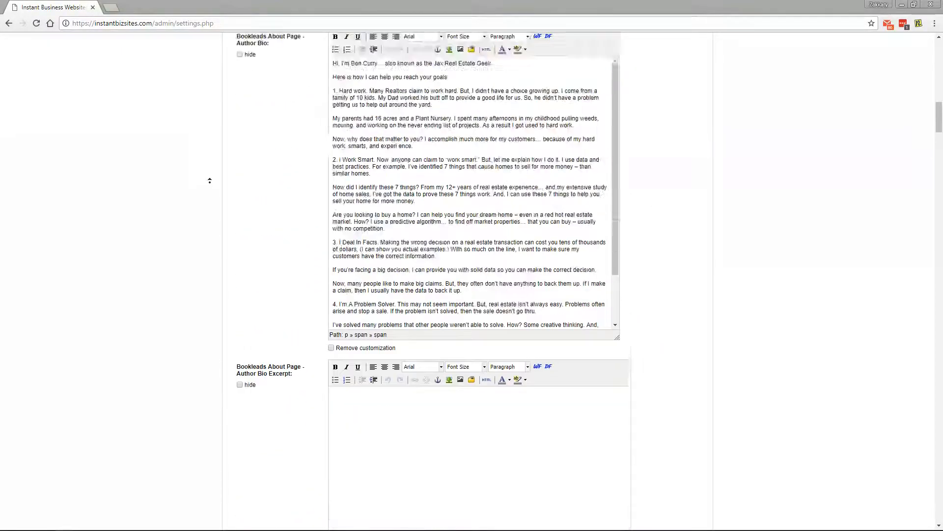
scroll(283, 271, "down", 8)
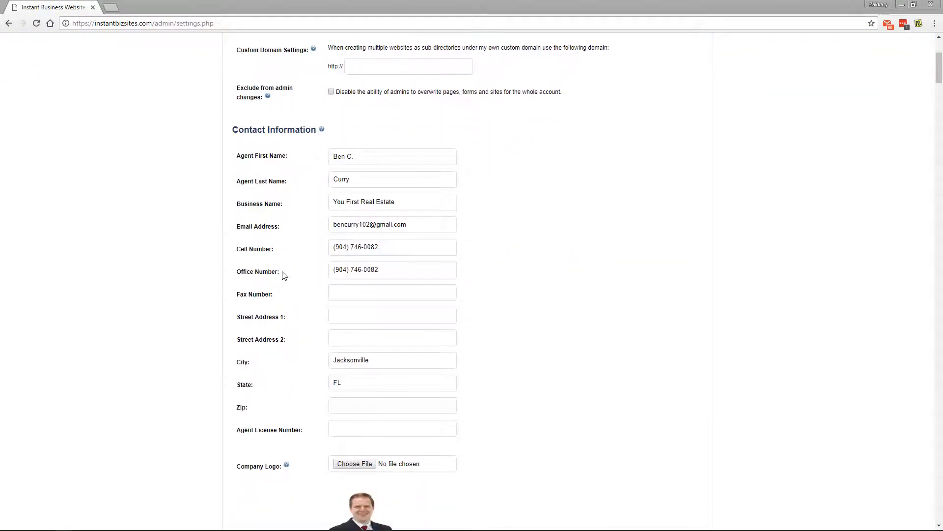
scroll(283, 271, "down", 4)
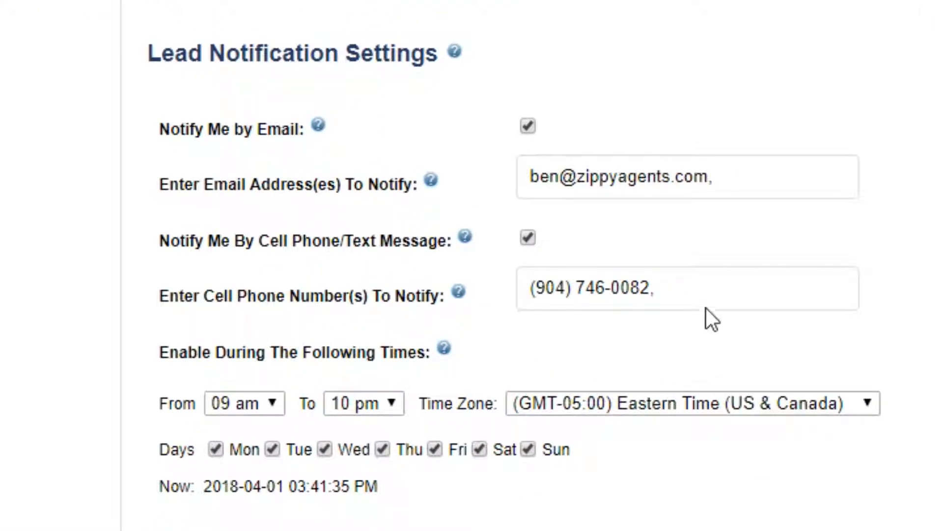
Check the notification email and phone fields and the 09 am to 10 pm hours.
left_click(775, 174)
left_click(762, 283)
left_click(750, 171)
left_click(748, 260)
left_click(267, 406)
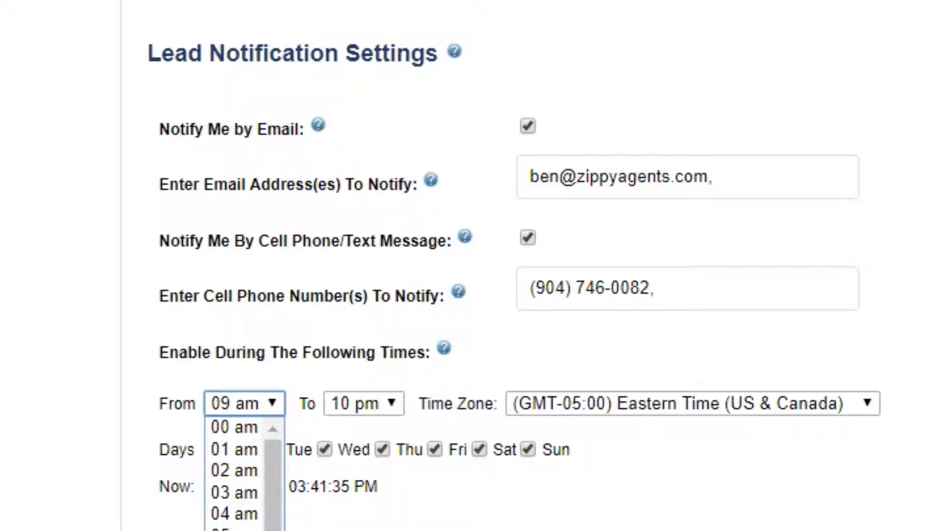
key("Escape")
left_click(370, 402)
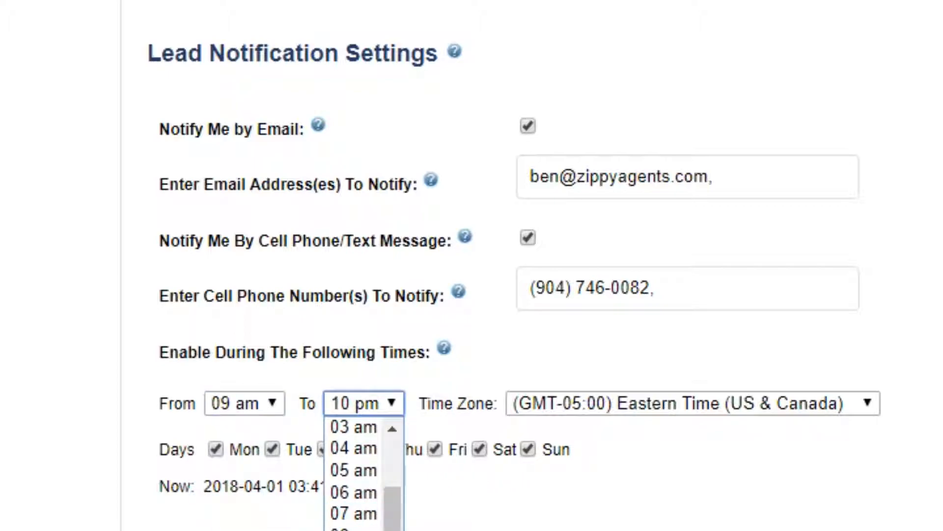
key("Escape")
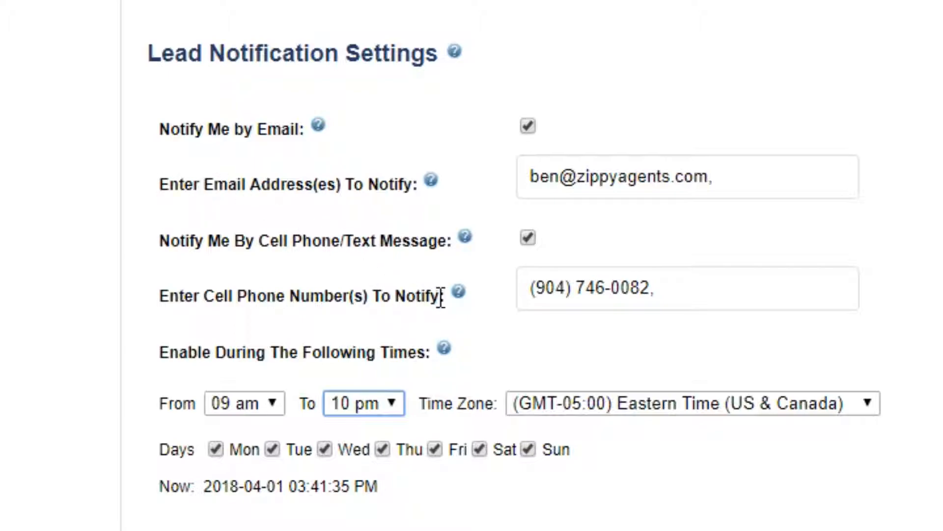
Retype the comma after the notification email and review the cell phone number entry.
left_click(528, 288)
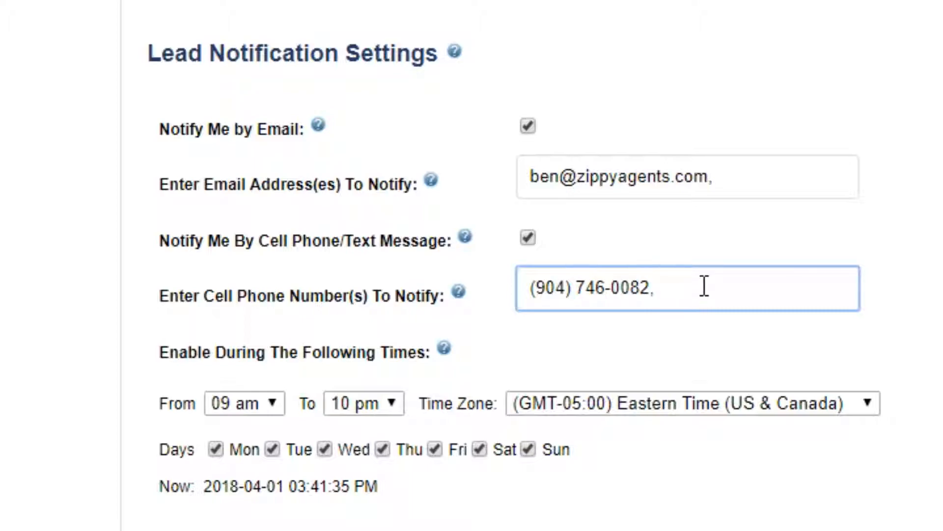
left_click(746, 178)
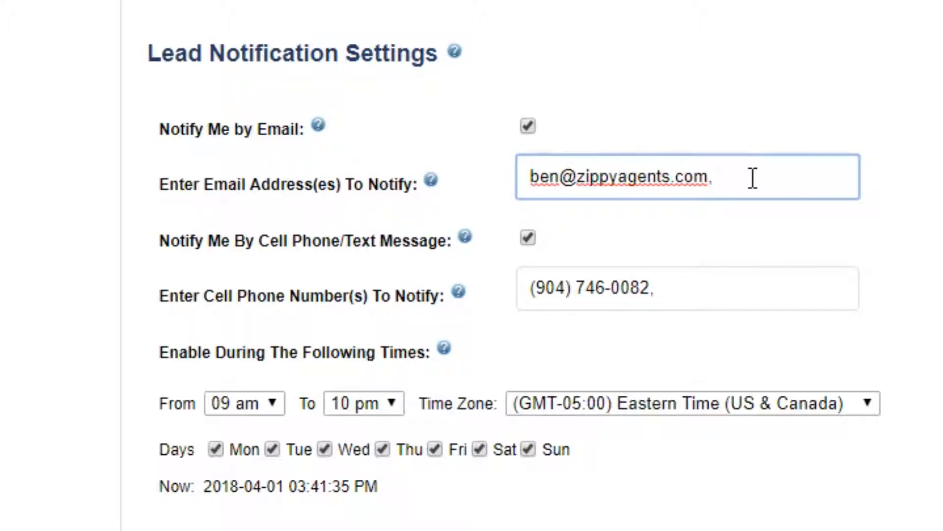
key("BackSpace")
type(",")
left_click_drag(685, 290, 532, 290)
left_click(681, 289)
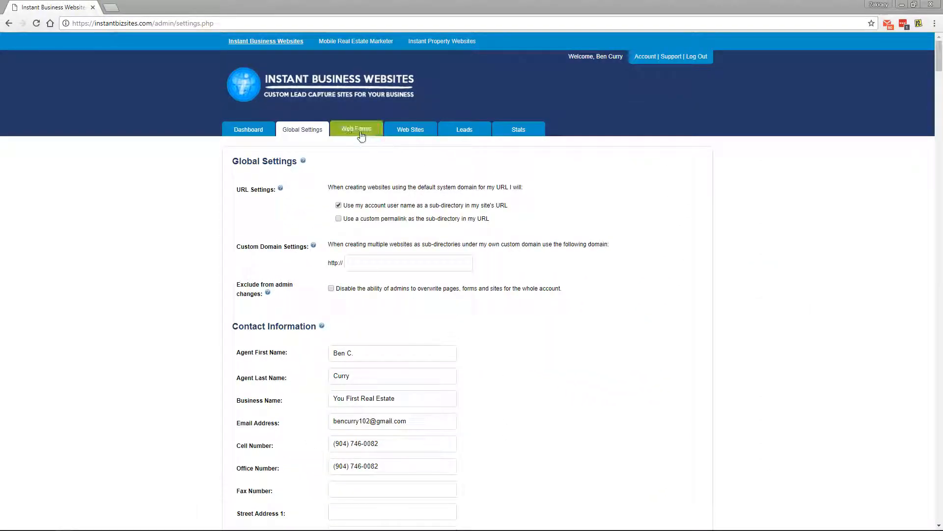
From Web Forms, go to the free book request page and type then clear a test message.
left_click(358, 132)
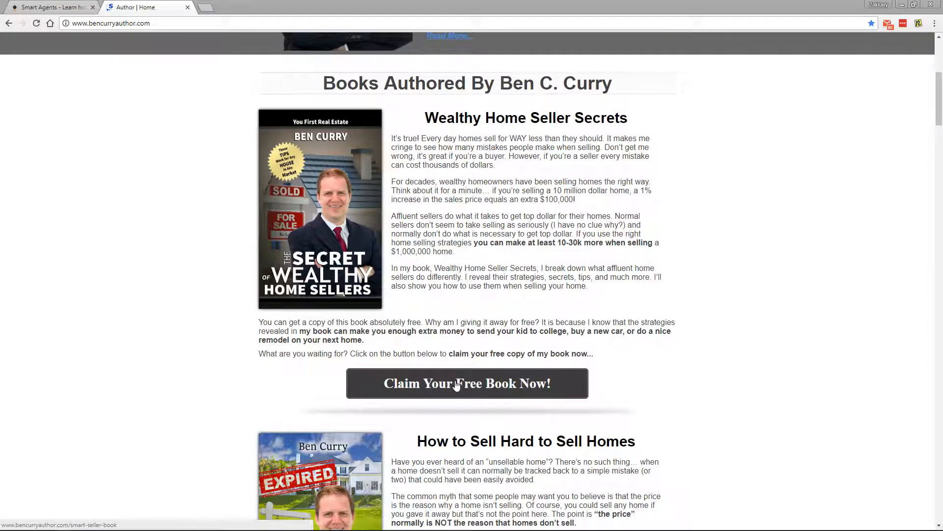
middle_click(456, 384)
left_click(230, 6)
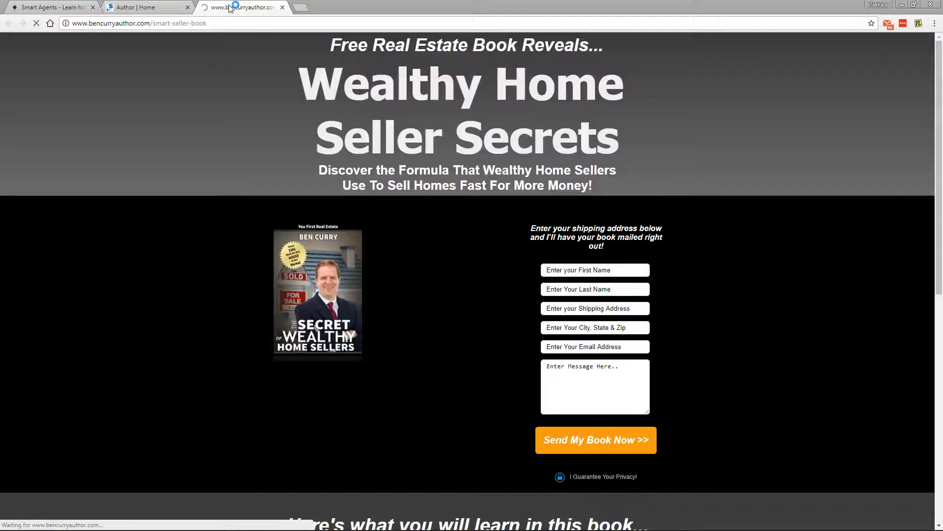
left_click(602, 371)
type("Hi")
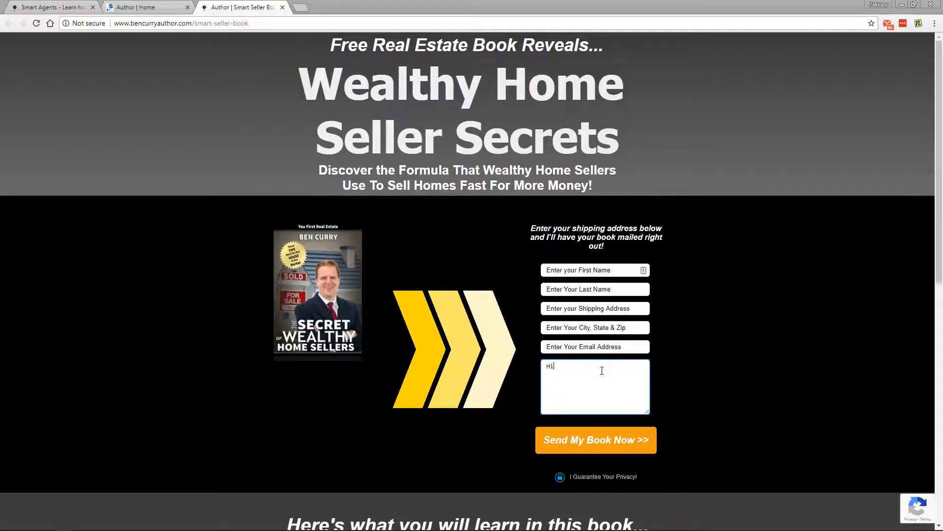
type(", my na")
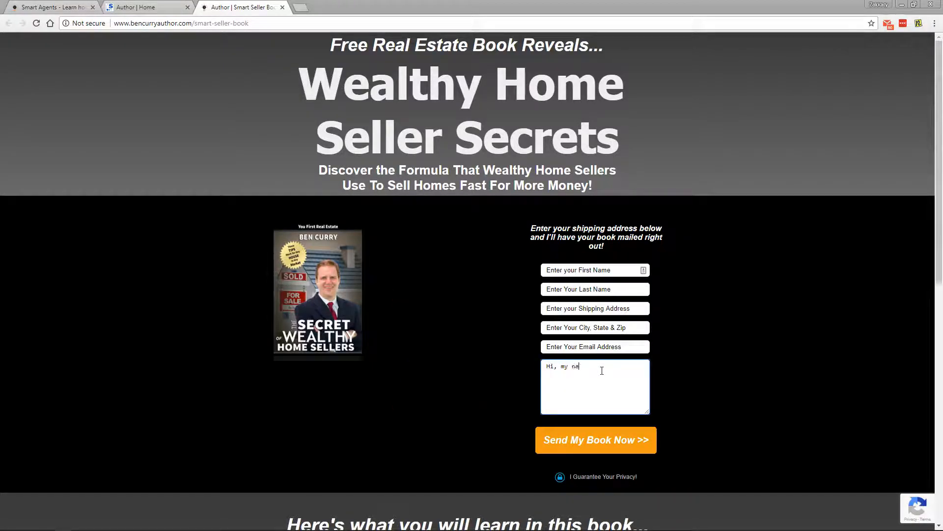
type("me is Test. And I")
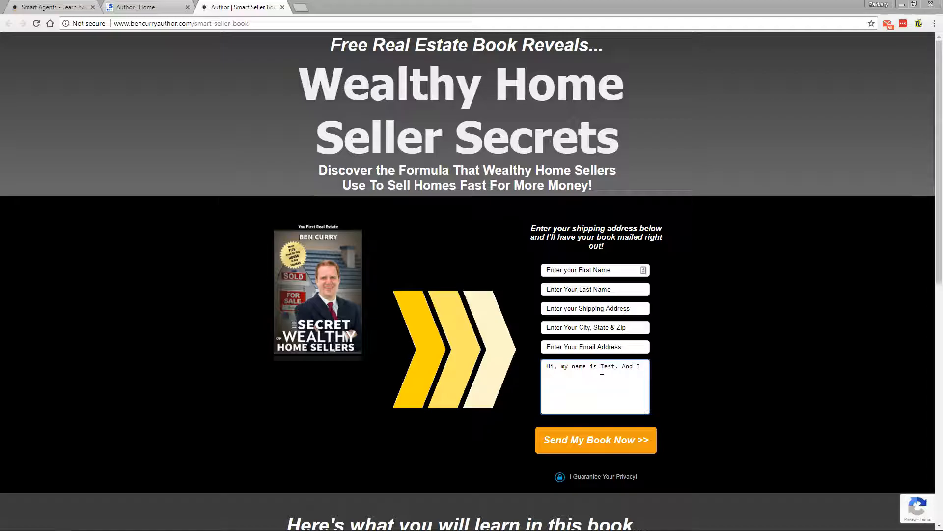
type("'d prefer you message me via Facebook.")
key("ctrl+a")
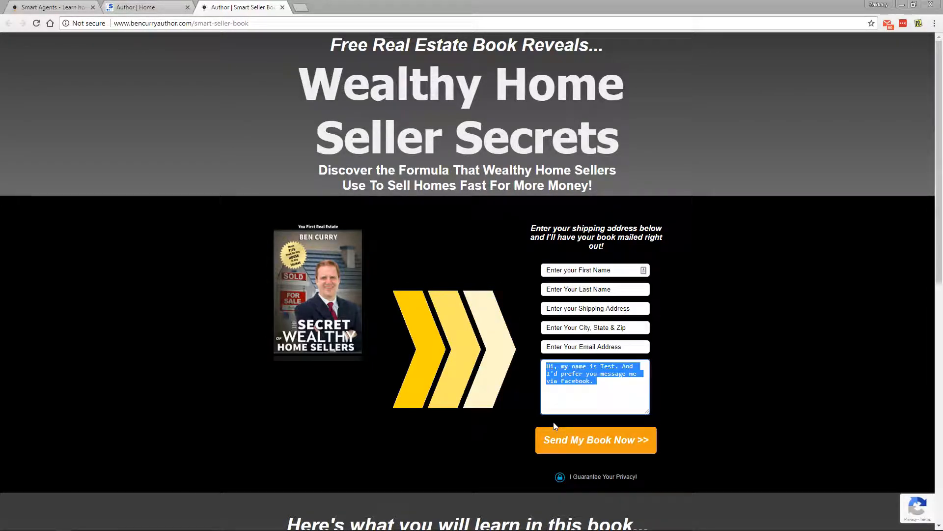
key("BackSpace")
Fill the first name, last name, shipping address and city fields with 'test'.
left_click(578, 269)
type("te")
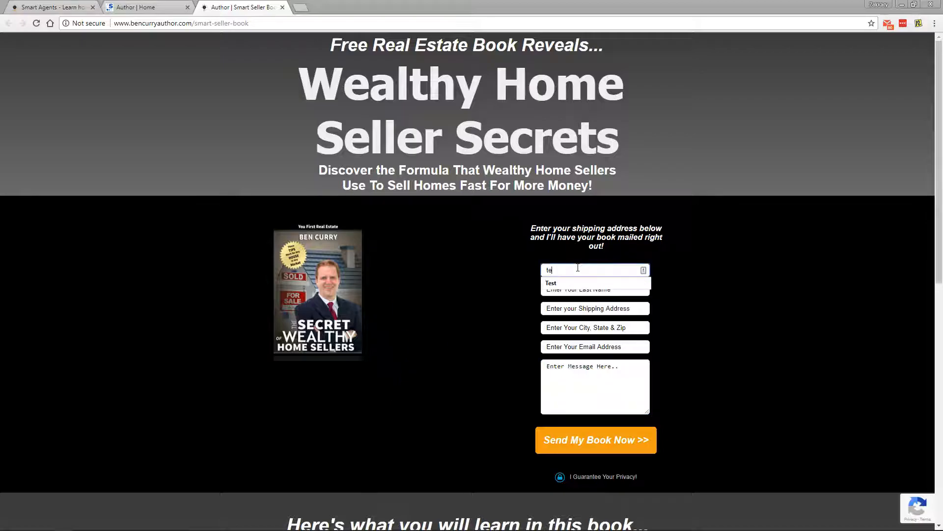
type("st")
left_click(565, 290)
type("Te")
left_click(564, 302)
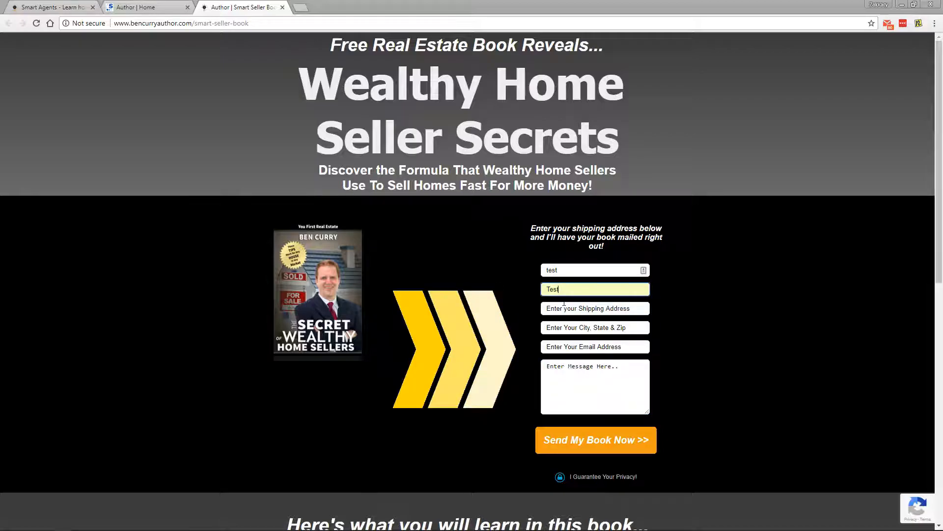
left_click(564, 305)
type("te")
left_click(565, 322)
left_click(565, 327)
type("te")
left_click(570, 341)
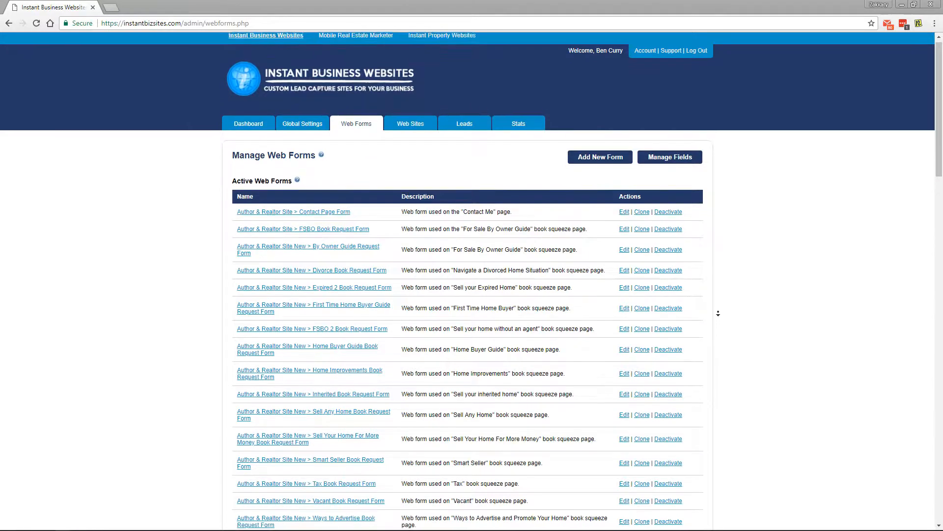
Edit the Biz Card Book Request Form and bring up the Insert New Field list.
scroll(720, 317, "down", 3)
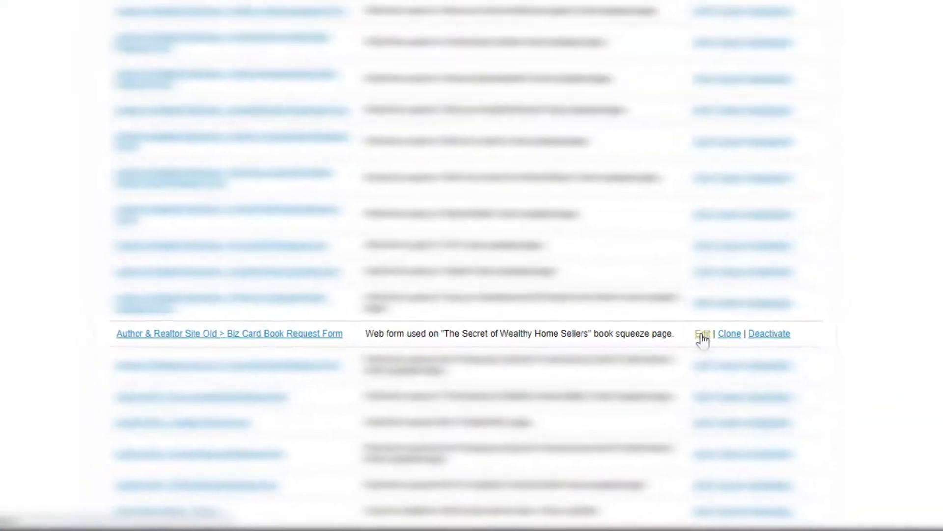
left_click(705, 331, "ctrl")
left_click(147, 7)
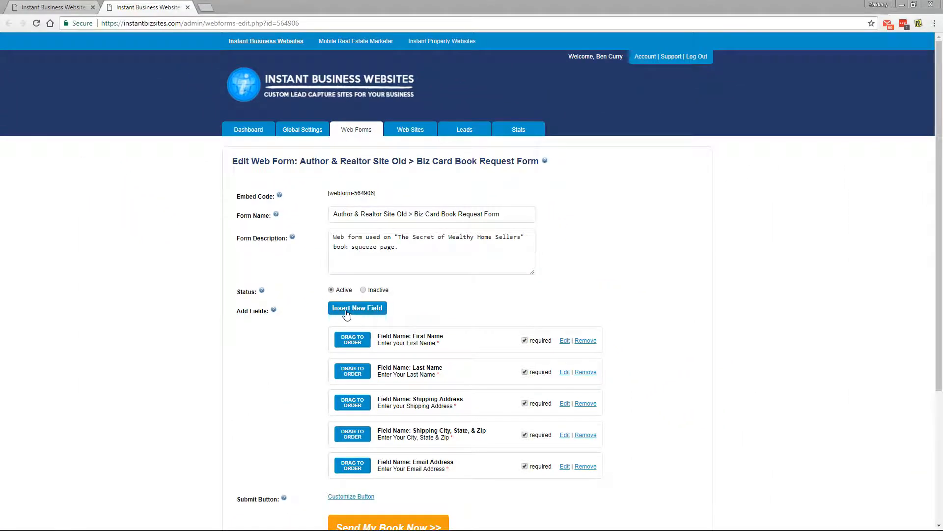
left_click(293, 237)
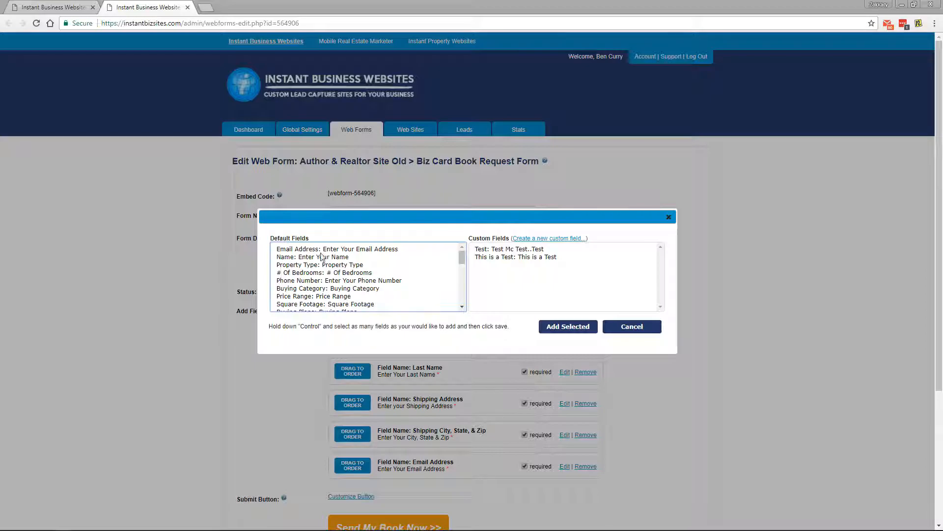
Add the default 'Message: Enter Message Here..' field, not required, to the form.
left_click_drag(460, 256, 463, 296)
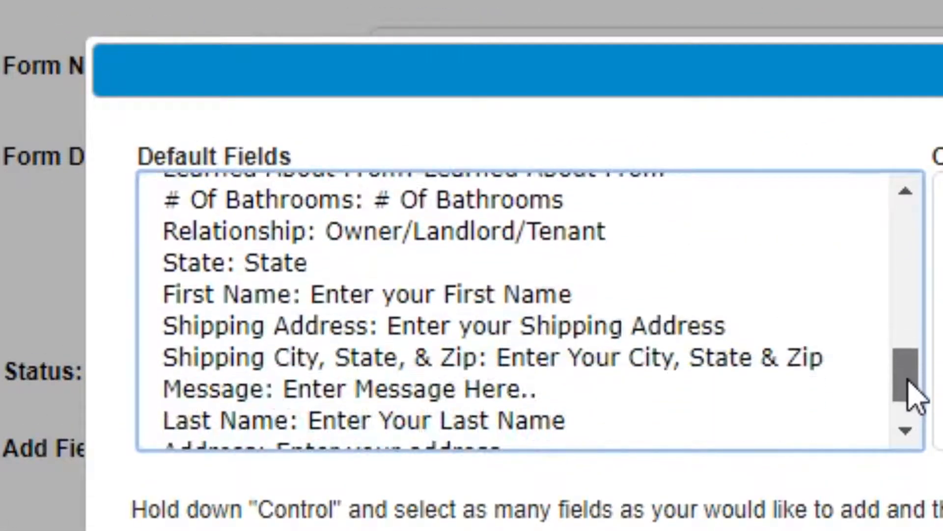
left_click_drag(908, 383, 899, 412)
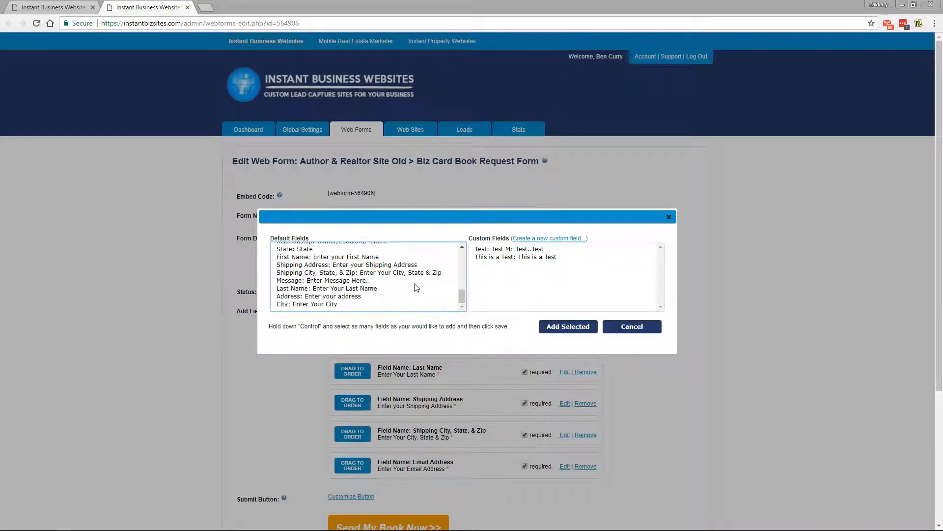
scroll(377, 282, "up", 10)
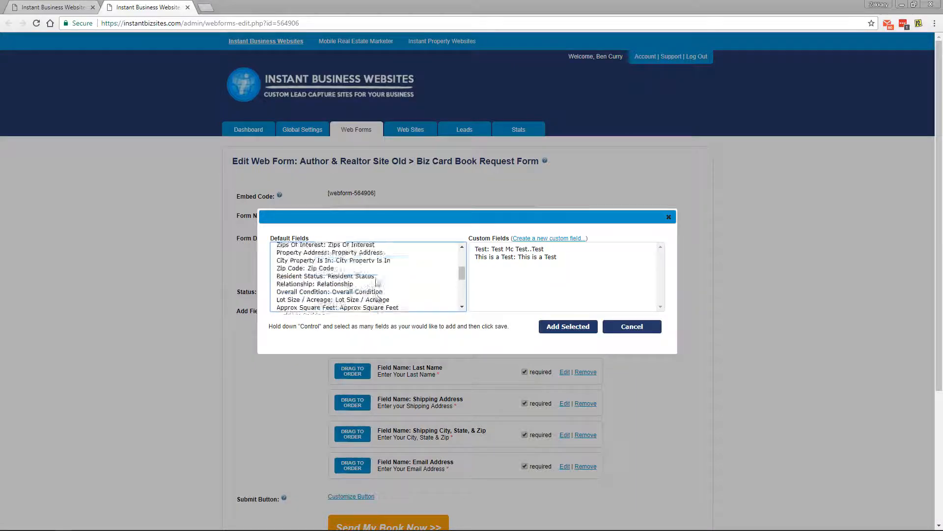
scroll(377, 282, "down", 10)
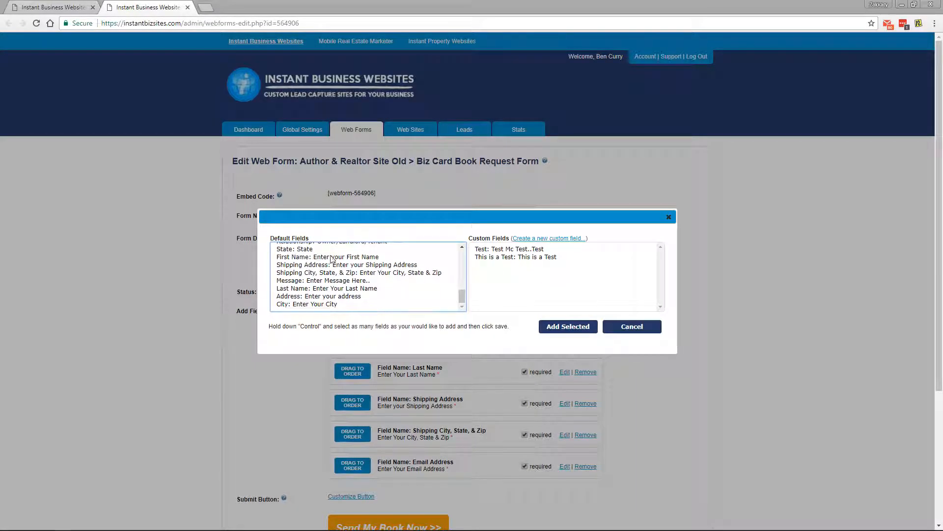
left_click(339, 281)
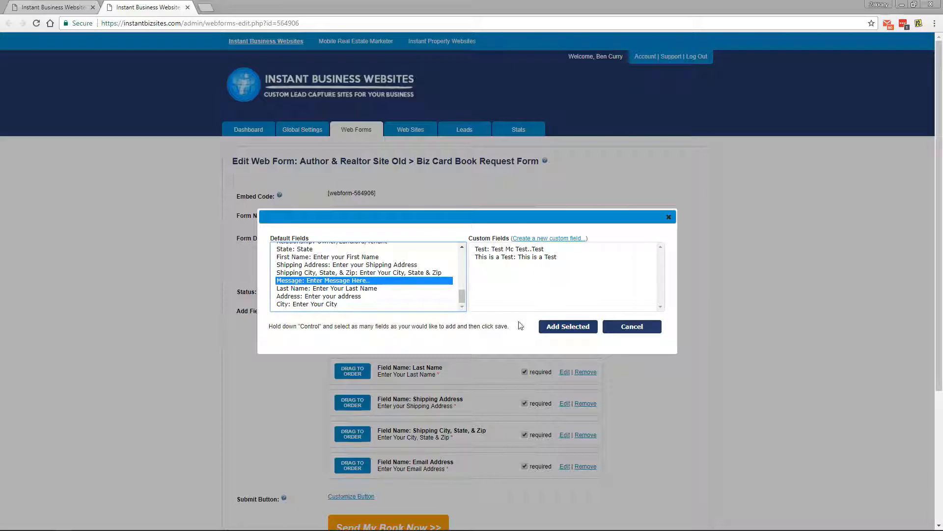
left_click(560, 327)
scroll(662, 307, "down", 3)
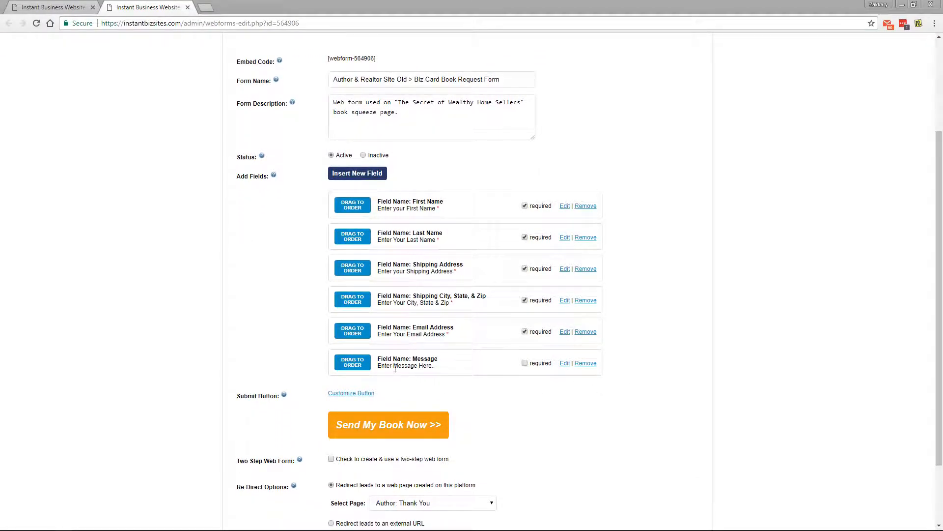
Save the Biz Card Book Request Form with its new Message field.
scroll(398, 362, "down", 2)
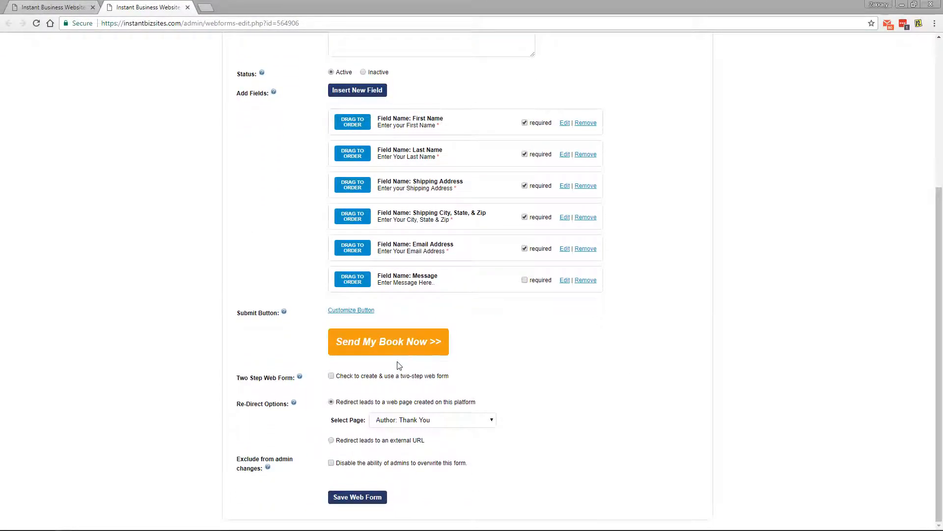
left_click(348, 497)
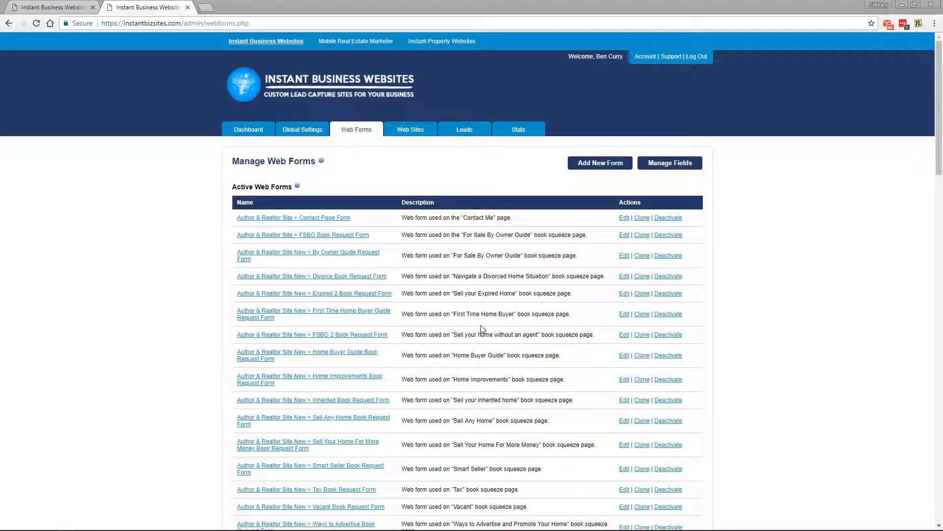
scroll(481, 344, "down", 1)
scroll(481, 344, "down", 1)
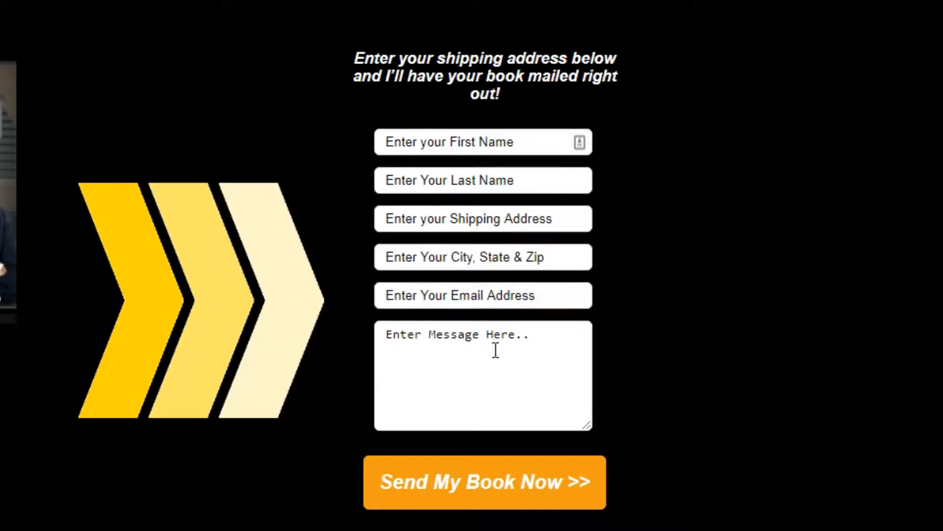
Type 'Hi, my name is Te' into the message box on the live book page.
left_click(496, 350)
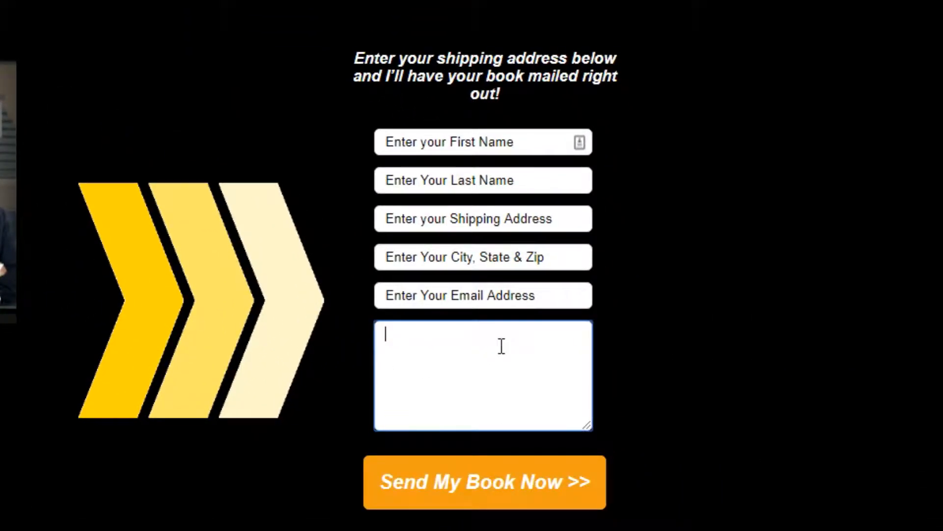
type("Hi")
key("BackSpace")
type(", my name is Te")
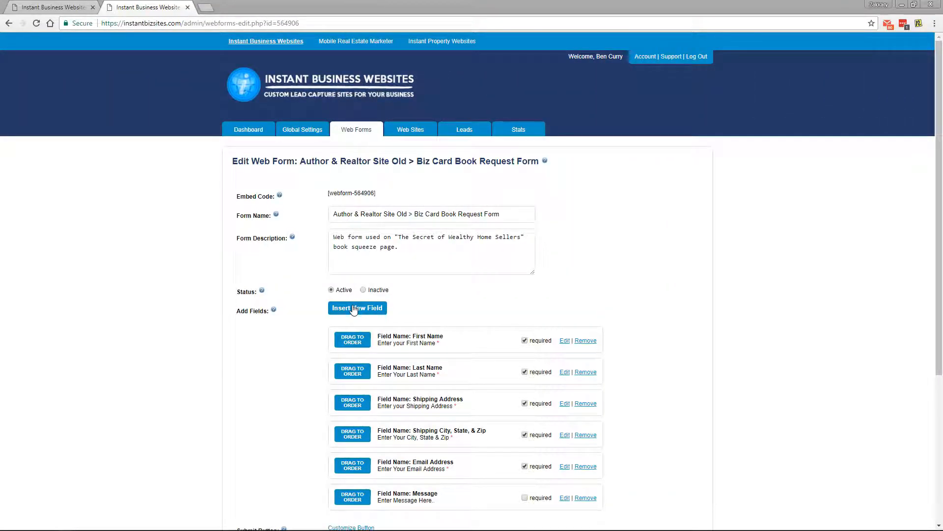
left_click(354, 309)
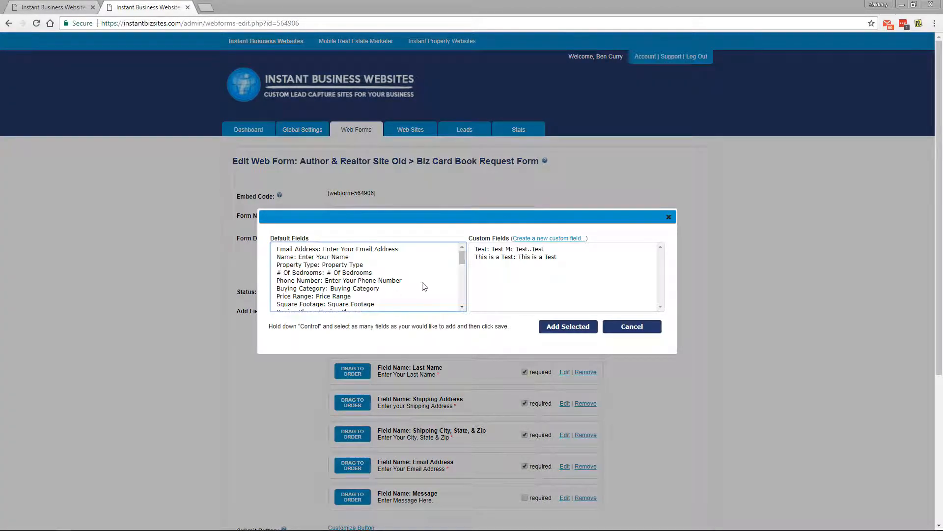
left_click(524, 239)
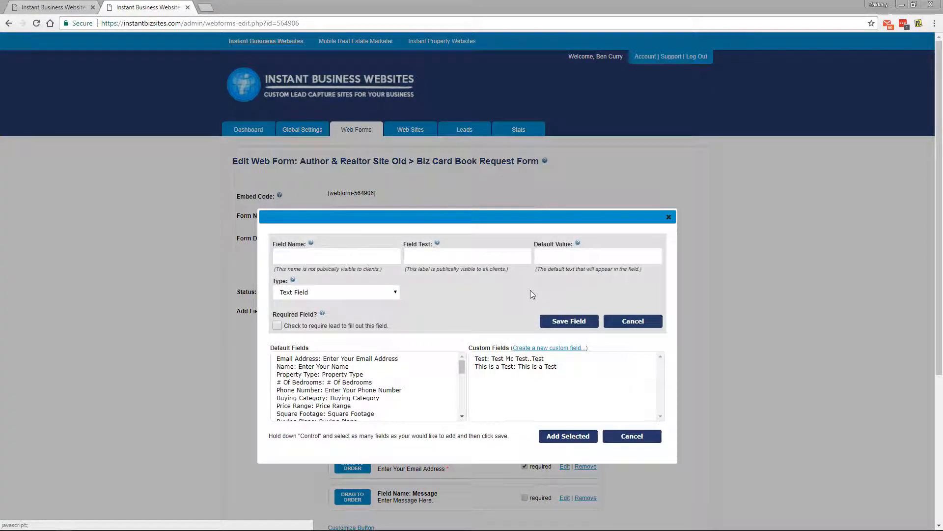
left_click(334, 257)
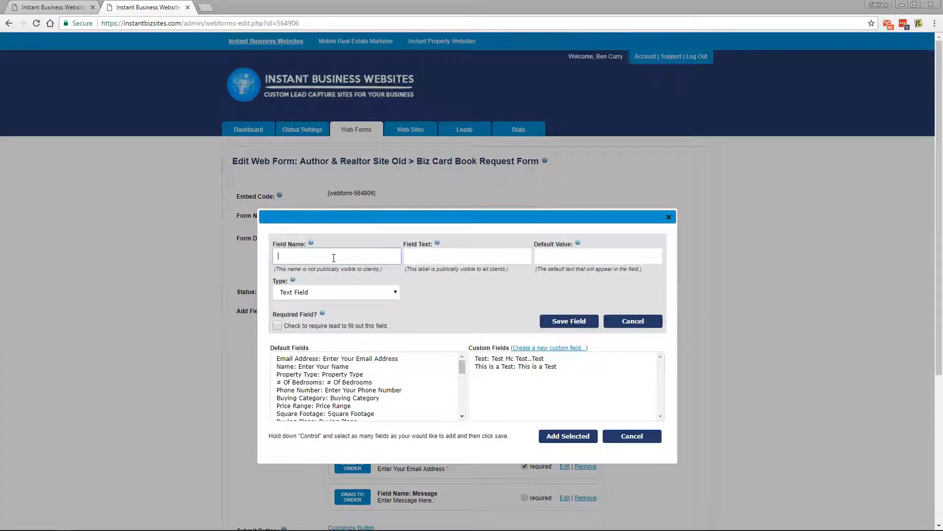
double_click(289, 254)
key("ctrl+c")
left_click(463, 256)
key("ctrl+v")
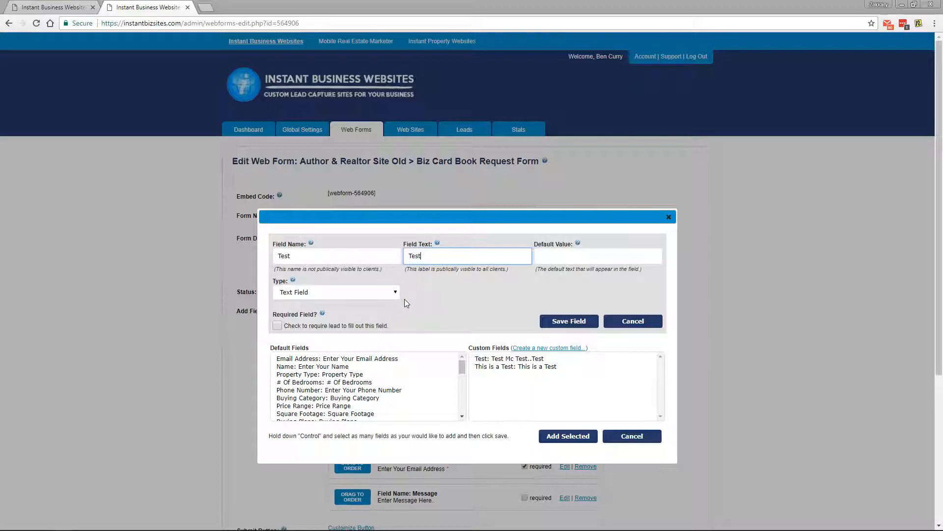
left_click(277, 326)
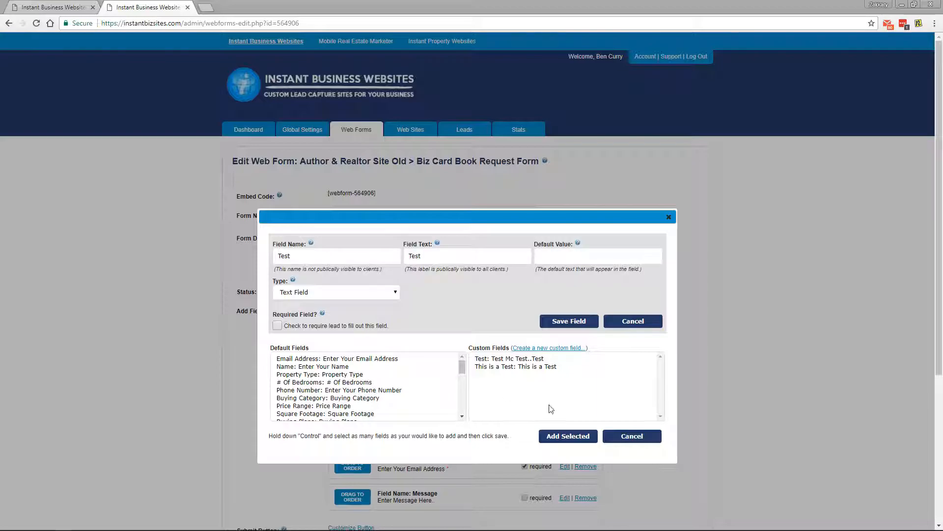
left_click(621, 437)
middle_click(656, 317)
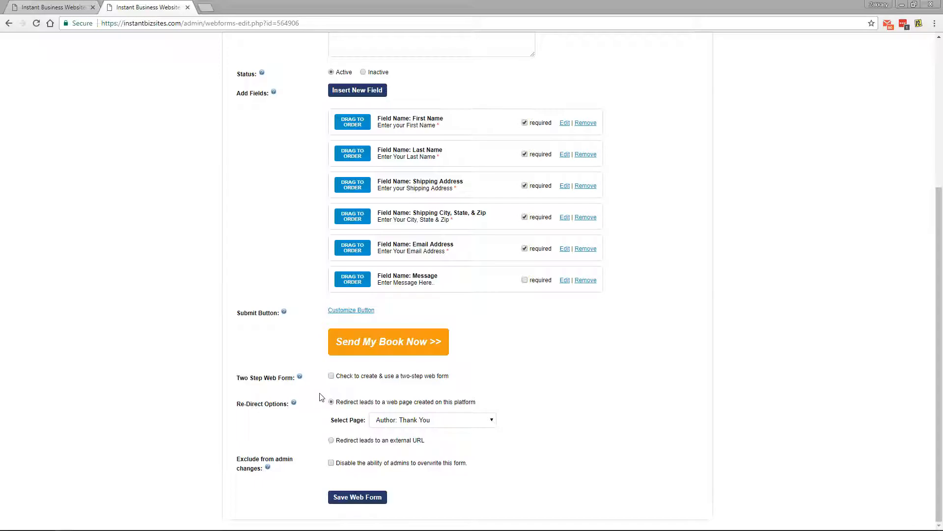
Delete the Message field, confirming with OK, and bring up the submit-button templates.
left_click(587, 280)
left_click(507, 72)
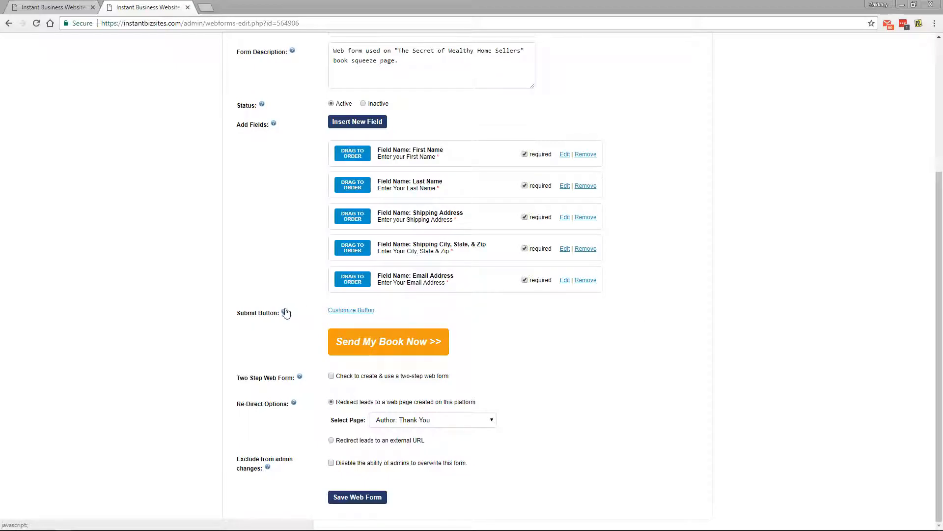
left_click(340, 311)
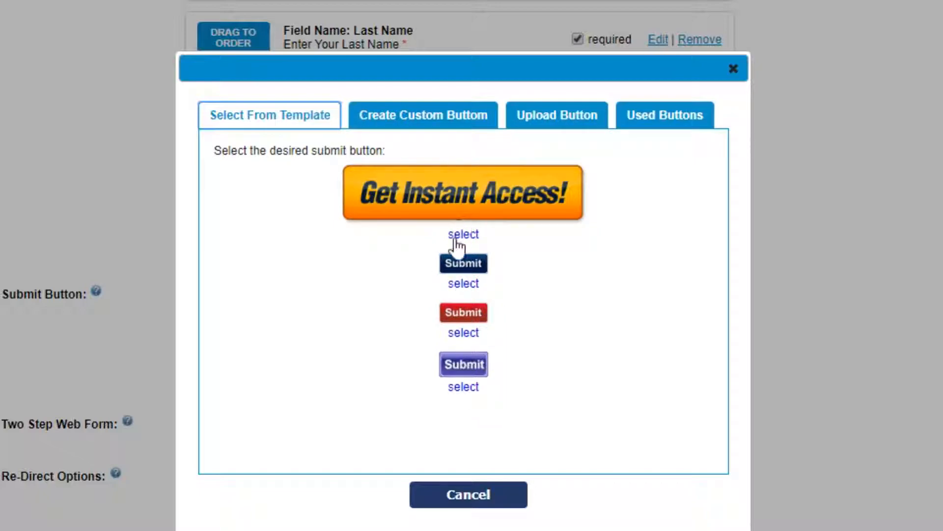
Start a custom button, trying sample text, 13px text size and a 3px border.
left_click(417, 122)
triple_click(404, 214)
type("Test TE")
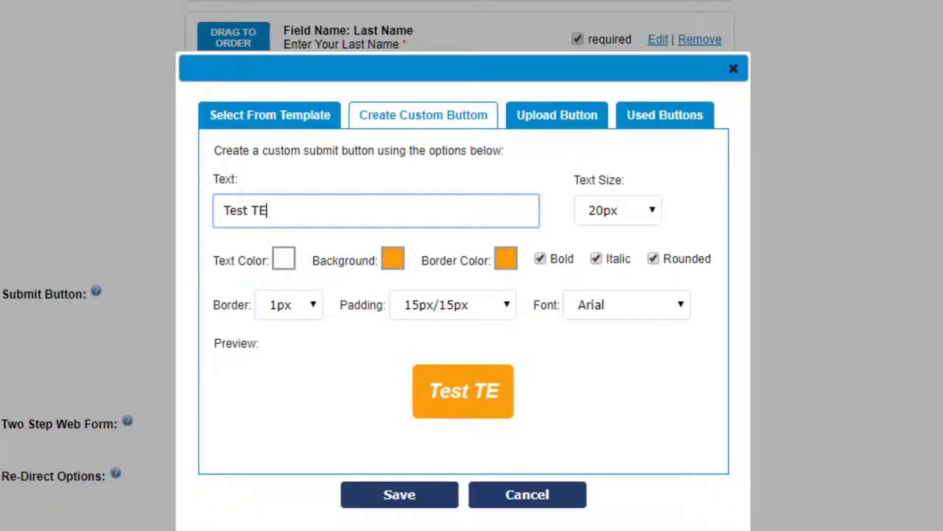
type("steste")
key("ctrl+a")
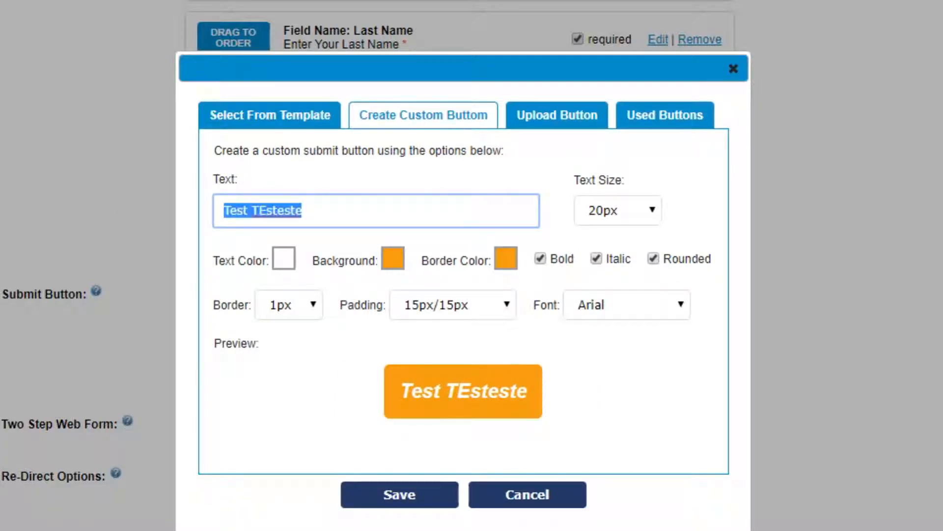
key("BackSpace")
left_click(618, 211)
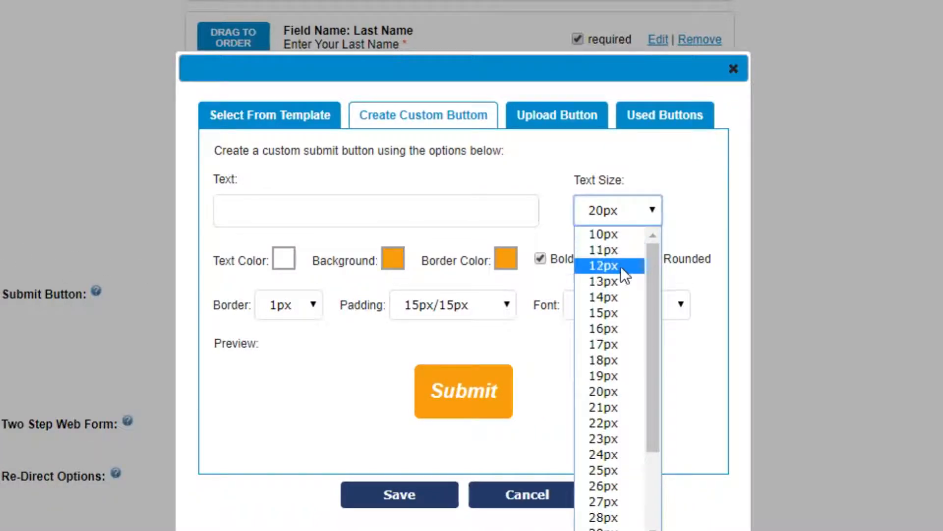
left_click(608, 268)
left_click(310, 306)
left_click(295, 375)
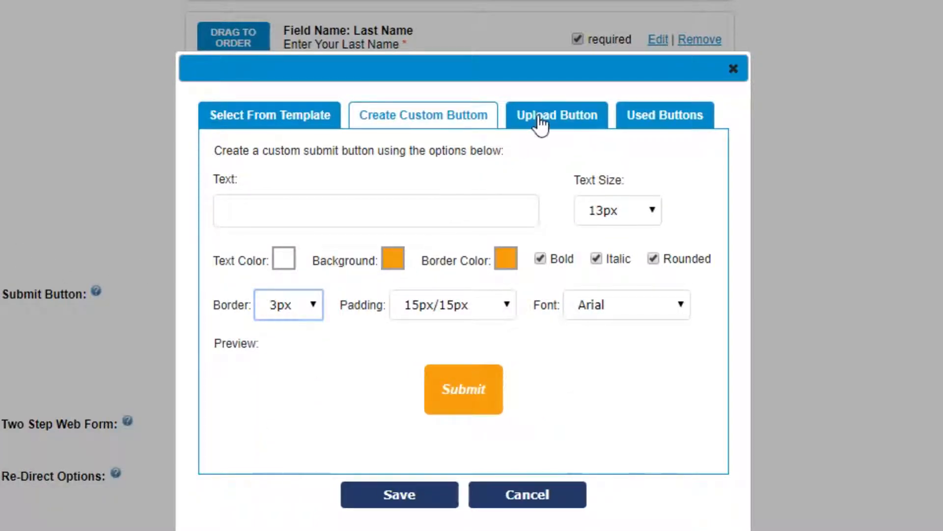
Browse the Upload and Used Buttons options for the submit button.
left_click(540, 123)
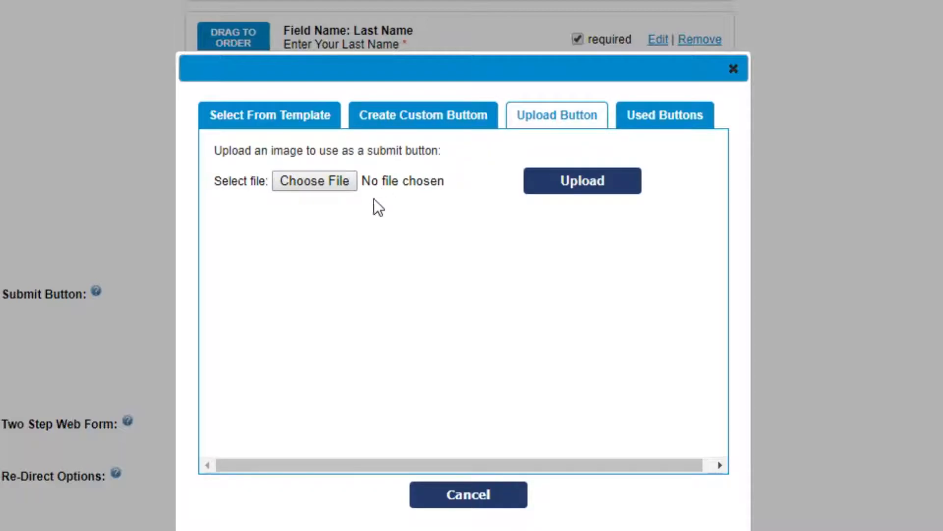
left_click(657, 125)
middle_click(670, 219)
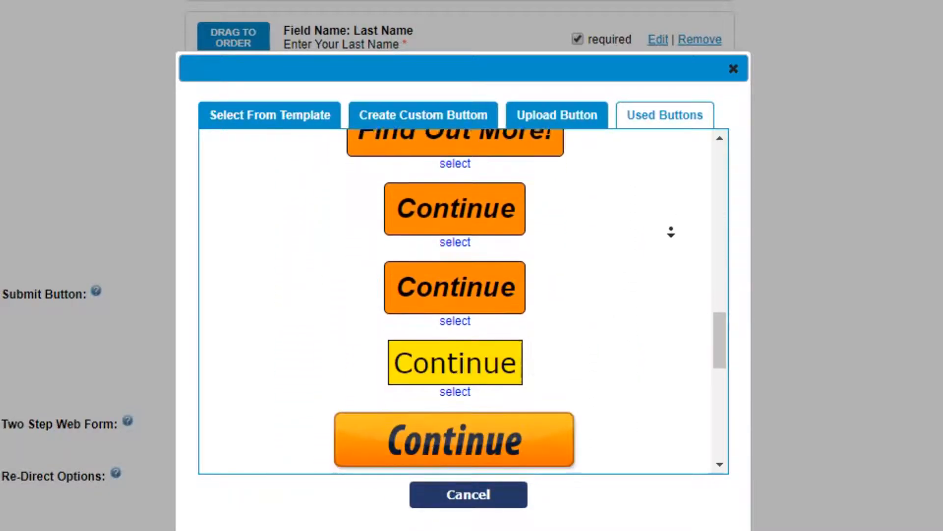
middle_click(671, 229)
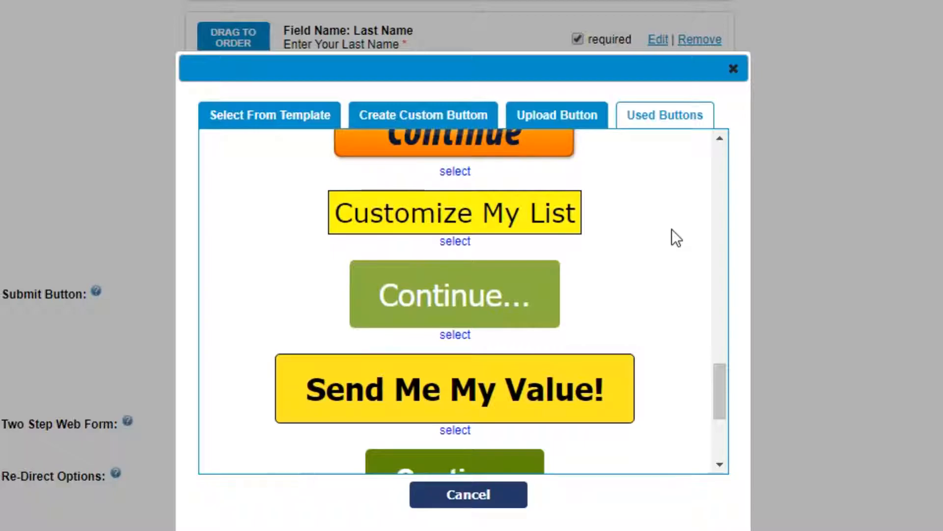
scroll(672, 229, "up", 10)
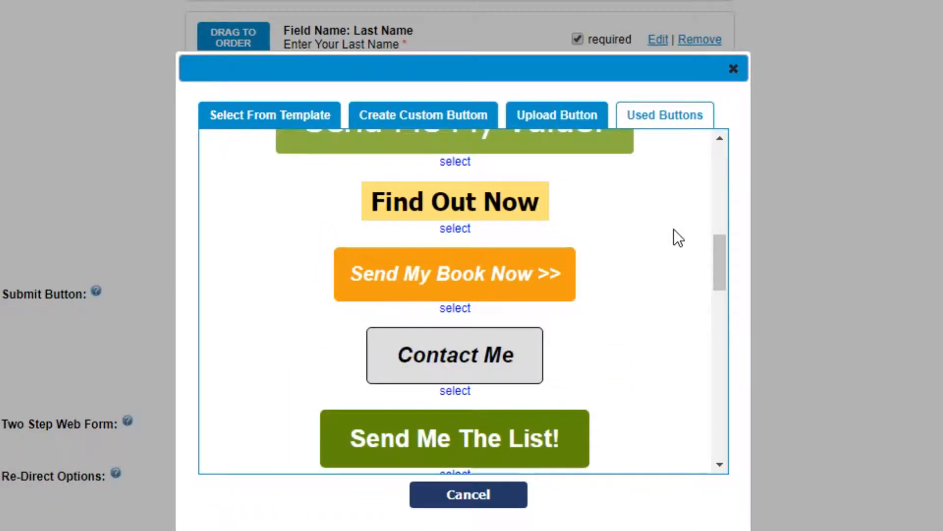
scroll(674, 229, "up", 10)
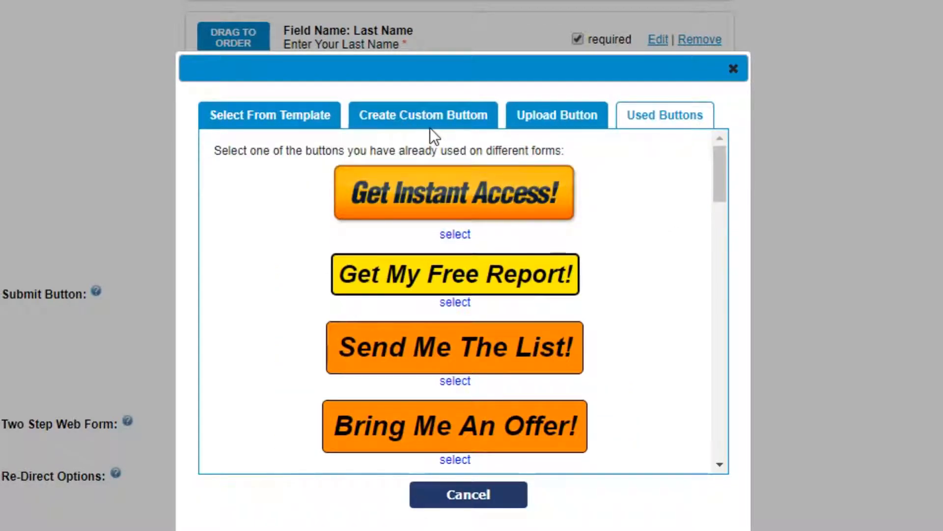
Design a 'Test Test Test' button in 17px Impact, 4px border, 10px/20px padding, then reload to discard it.
left_click(426, 128)
left_click(348, 209)
type("Test")
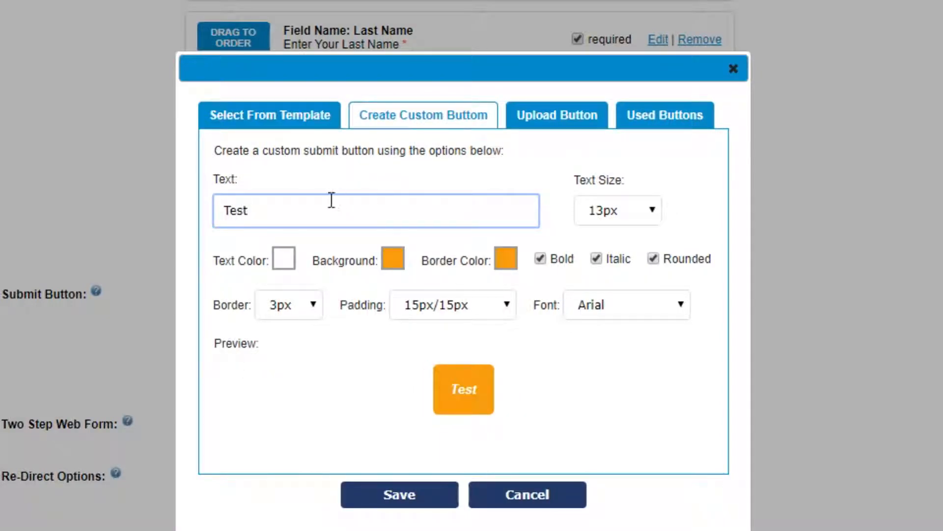
type(" Test Test")
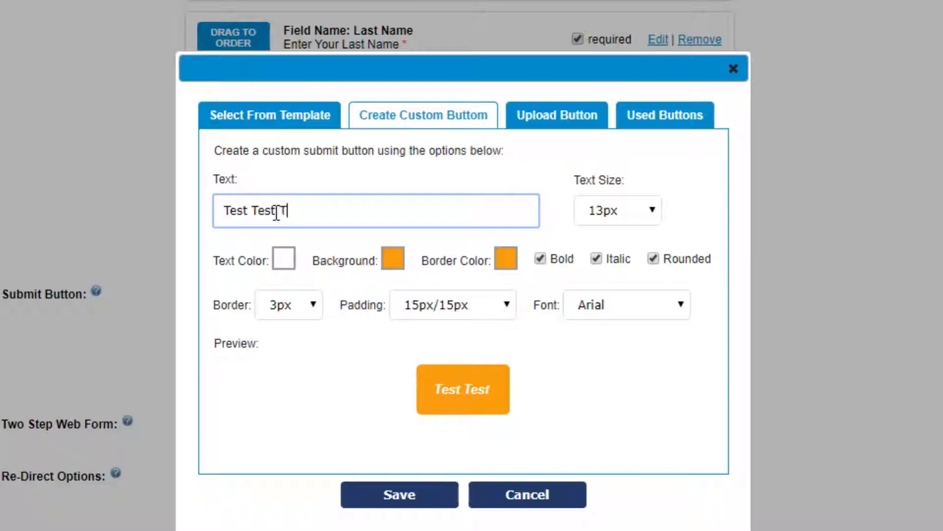
left_click(642, 211)
left_click(624, 345)
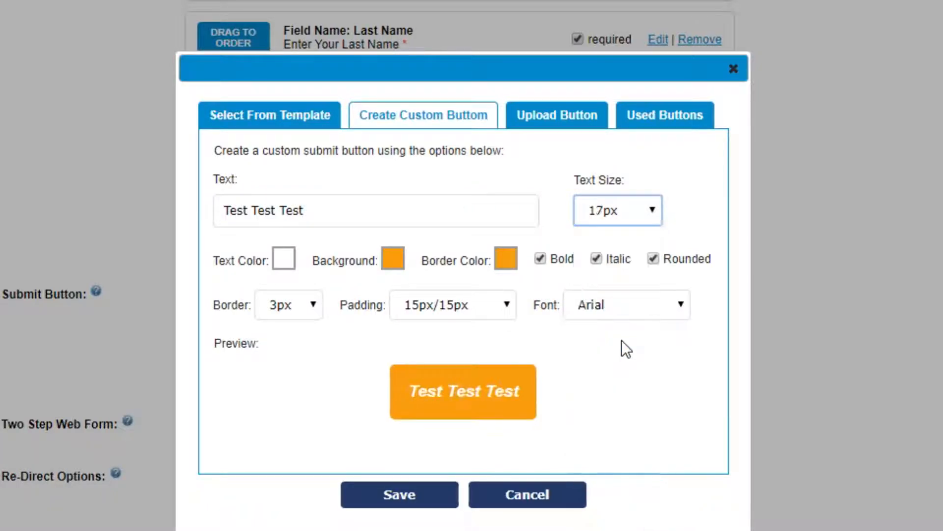
left_click(318, 305)
left_click(304, 392)
left_click(460, 309)
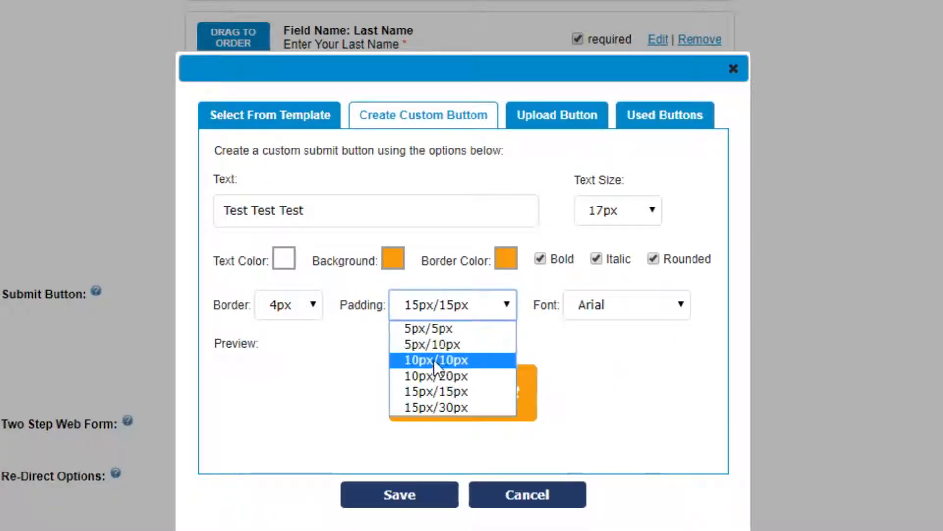
left_click(439, 372)
left_click(621, 304)
left_click(623, 375)
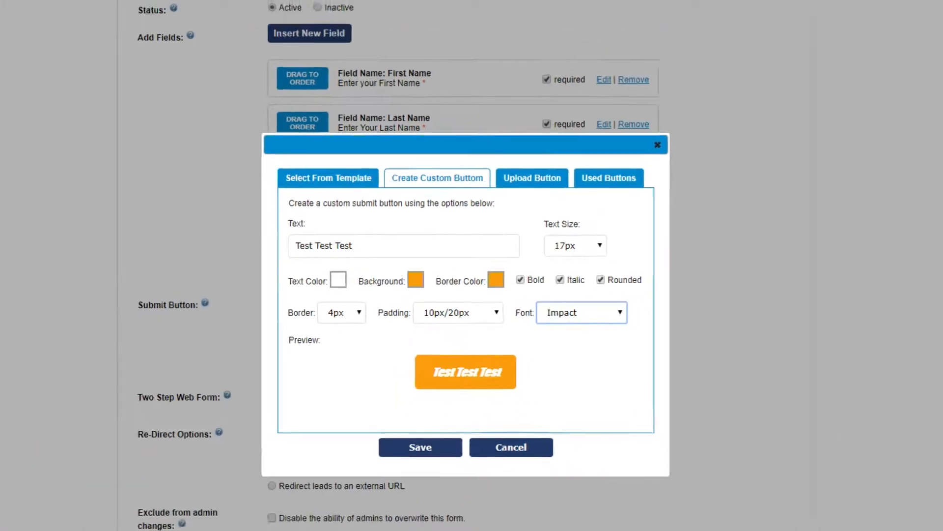
left_click(36, 24)
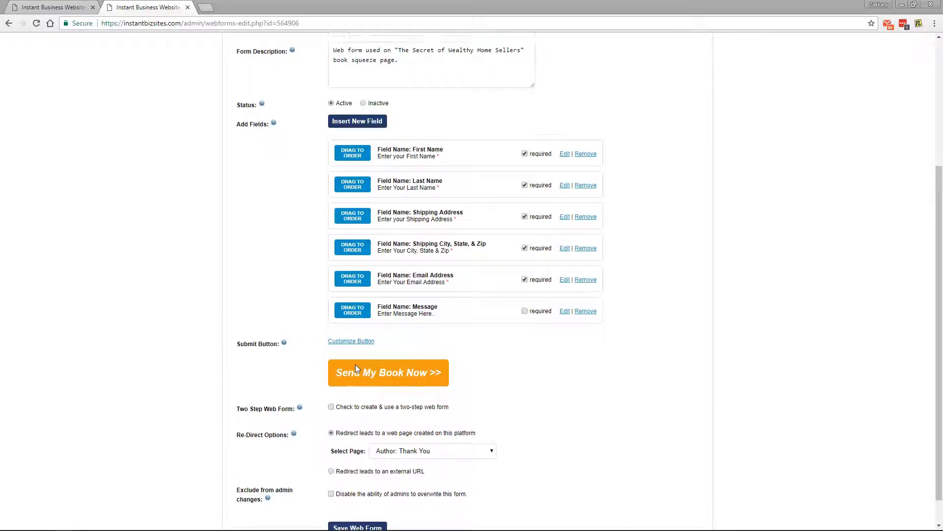
scroll(355, 364, "down", 1)
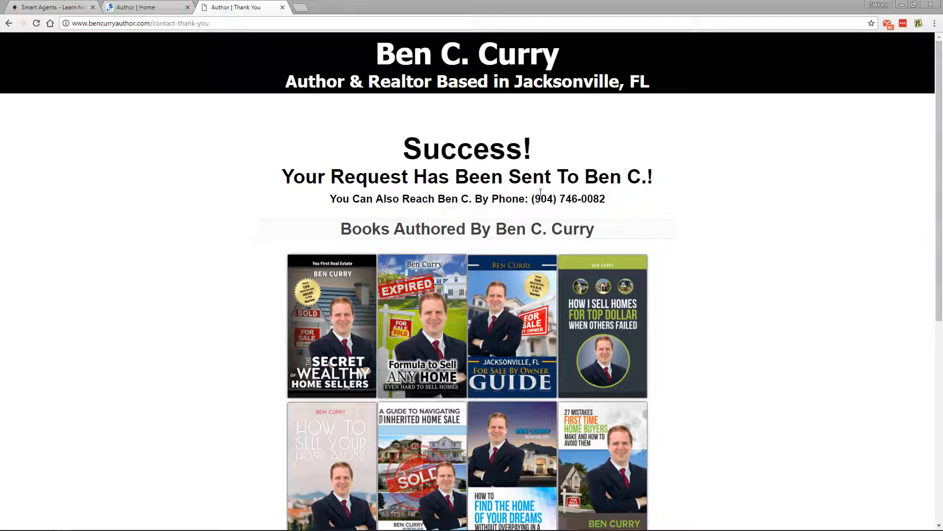
left_click_drag(647, 176, 393, 148)
left_click(389, 148)
middle_click(273, 215)
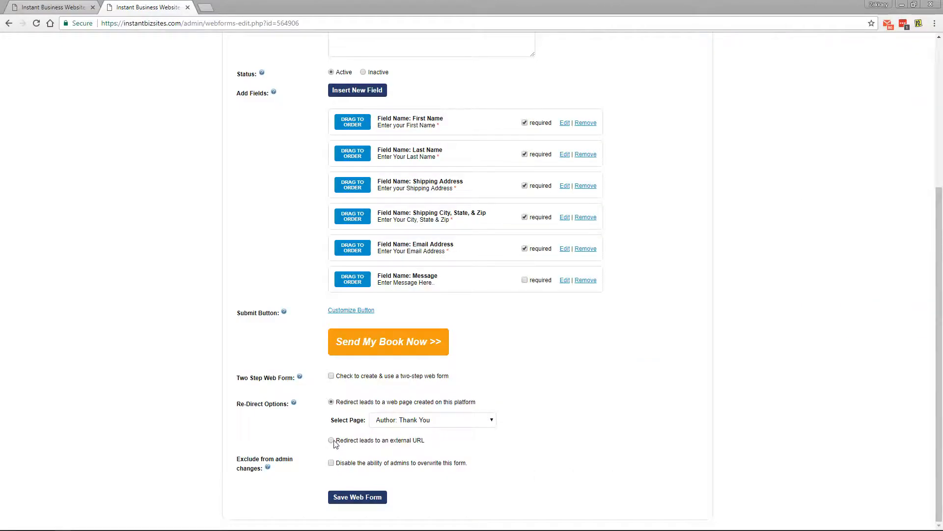
Choose redirecting leads to an external URL and look up smartagents.com in a new tab.
left_click(333, 441)
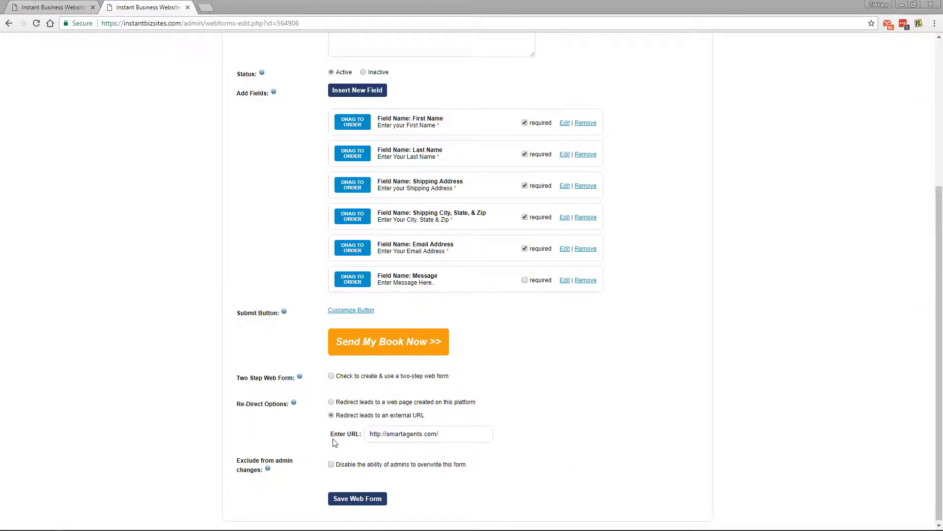
left_click(378, 433)
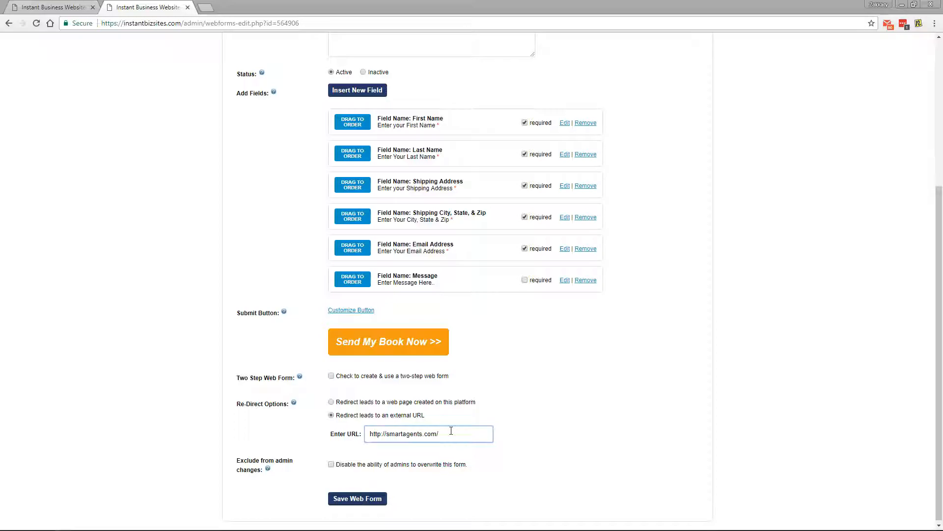
key("ctrl+t")
type("smartagents.com")
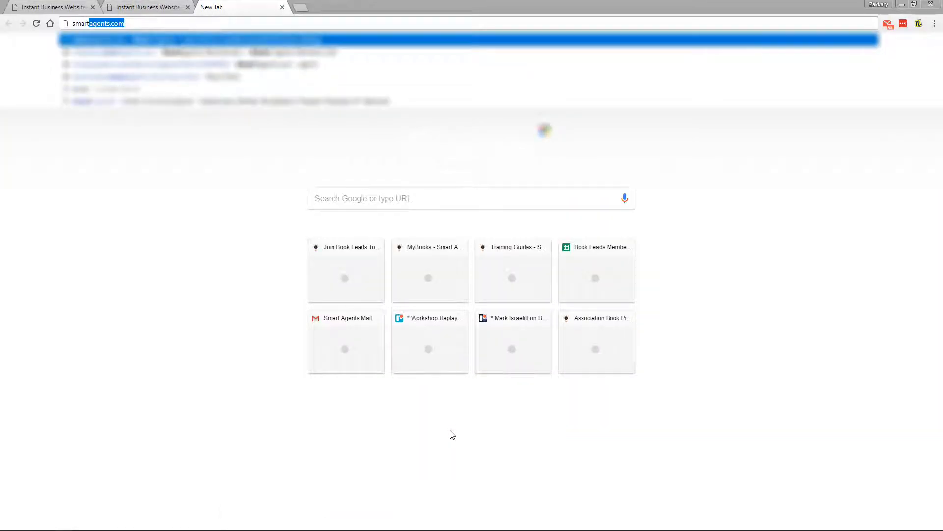
key("Return")
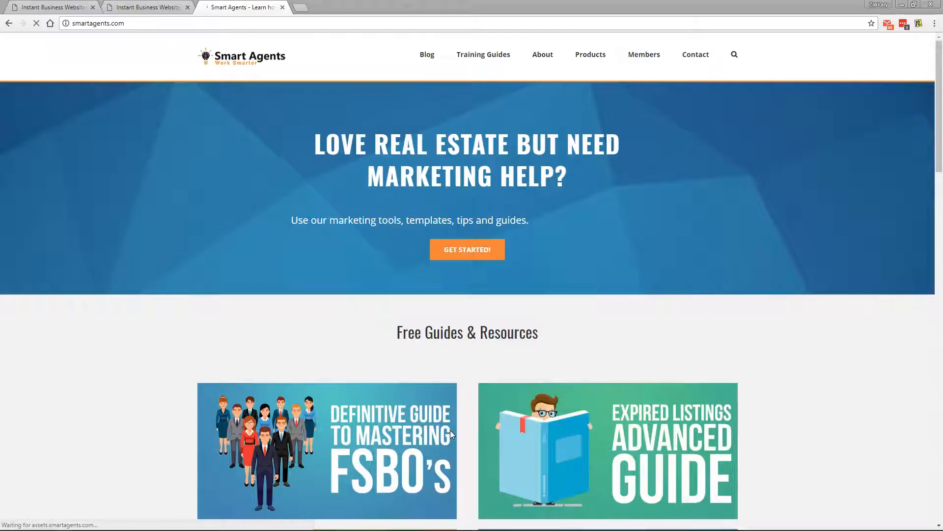
left_click(139, 22)
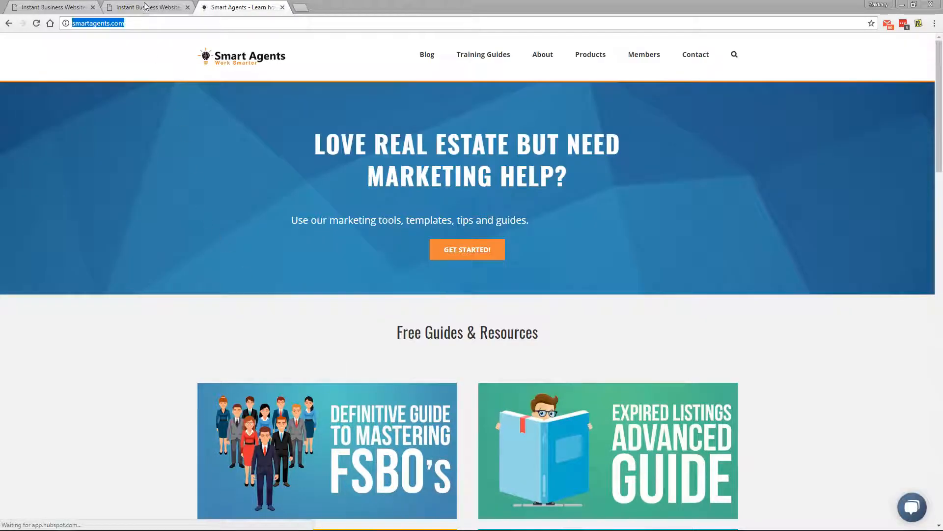
left_click(146, 7)
Edit the redirect URL, then leave the form unsaved for the Web Sites list.
left_click(392, 435)
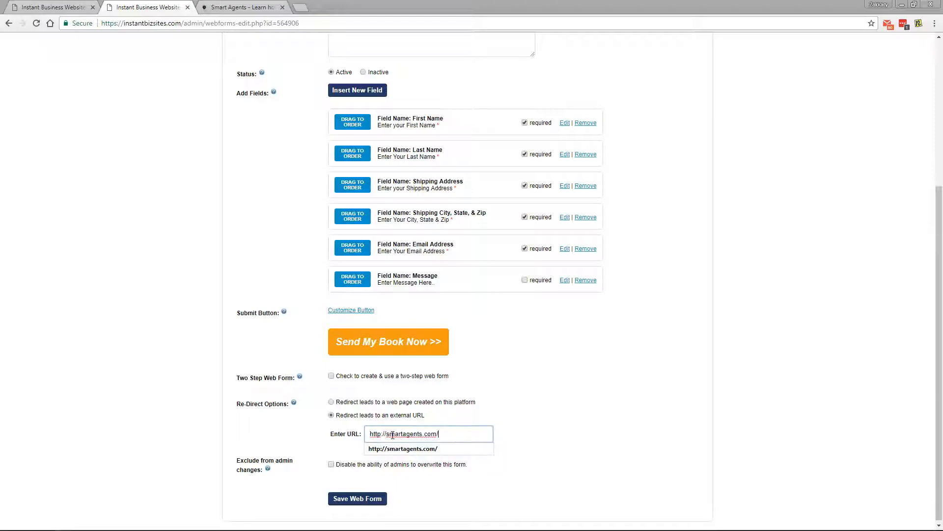
left_click_drag(440, 434, 344, 432)
type("h")
left_click(321, 435)
scroll(315, 432, "up", 5)
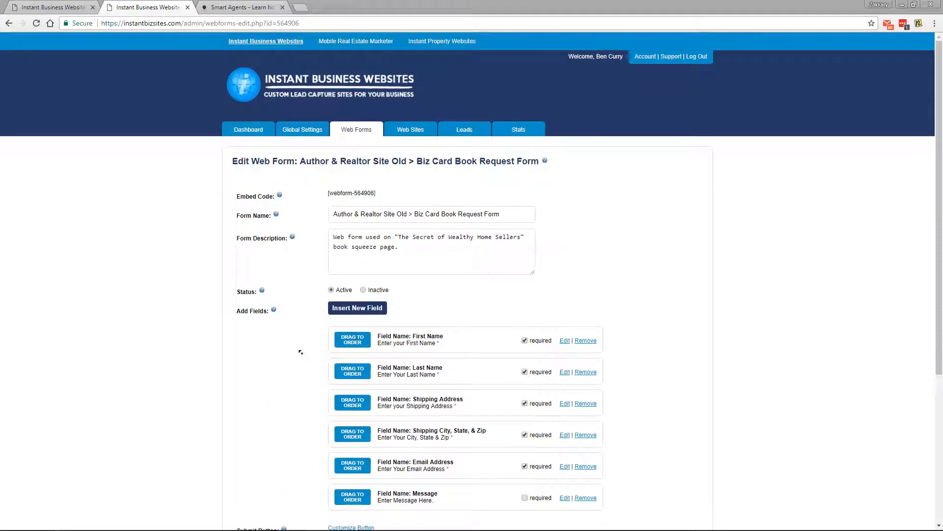
left_click(396, 130)
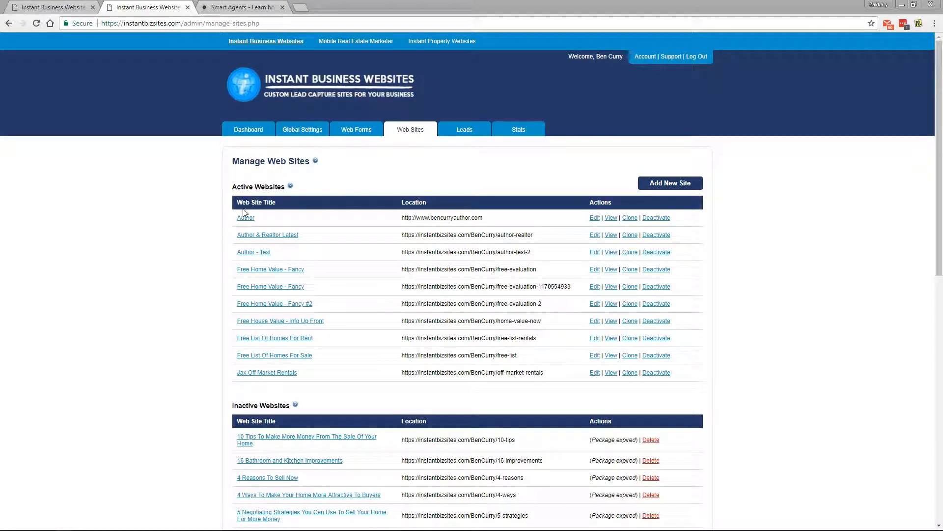
Edit the Author website and show its Content Pages list (About, Contact, Home).
left_click(595, 218)
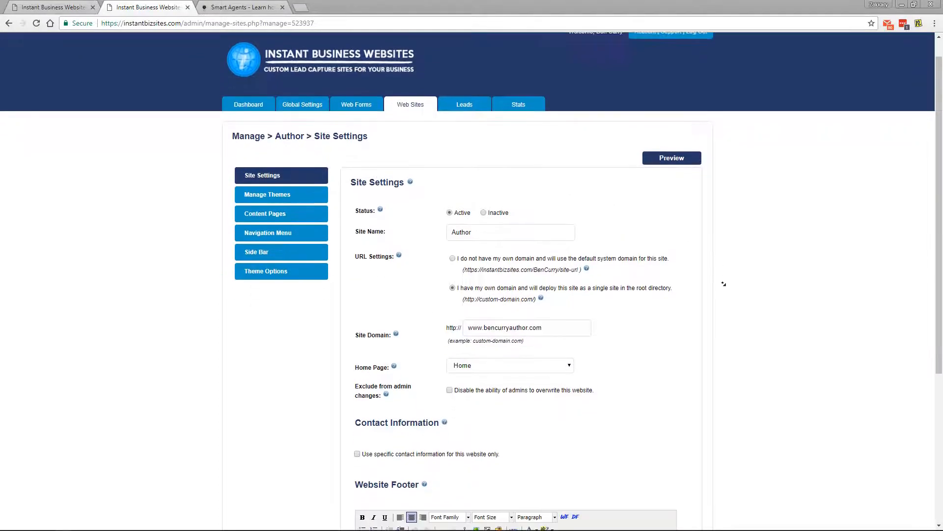
scroll(722, 284, "down", 5)
scroll(725, 287, "up", 4)
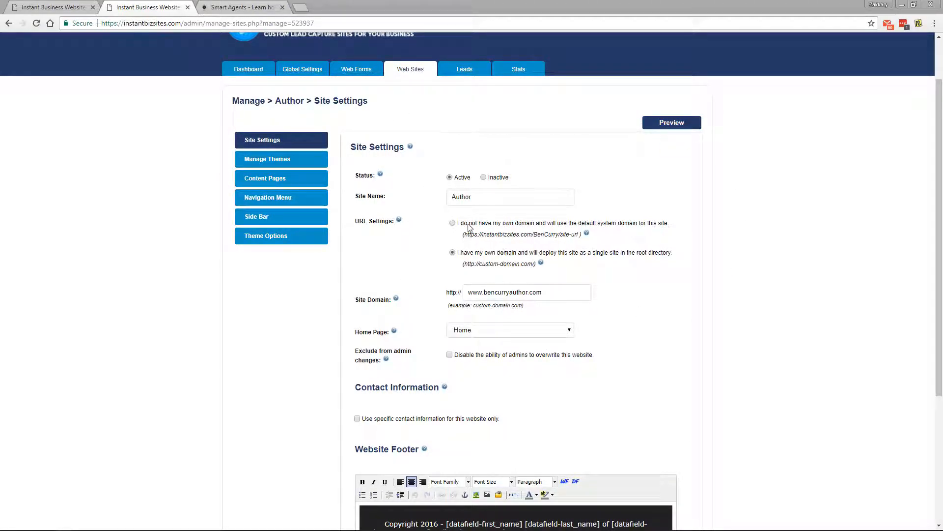
left_click(270, 184)
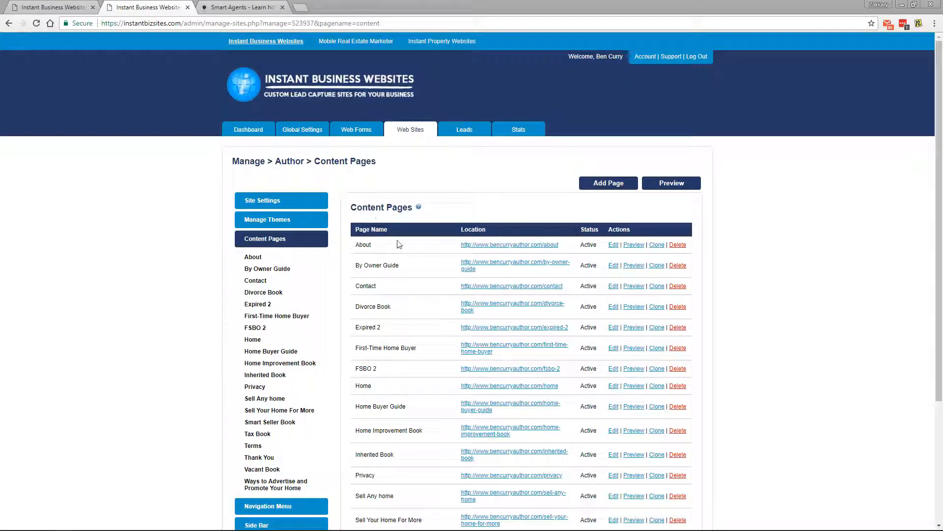
Preview the live Contact page, then close the preview.
left_click(629, 289)
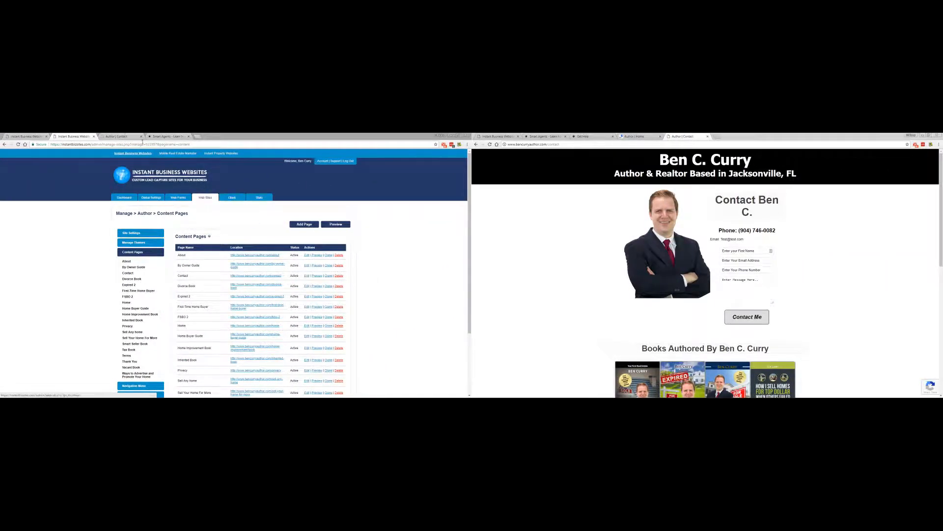
left_click(120, 136)
left_click(84, 136)
left_click(141, 136)
Glance at the FSBO 2 editor, then open the Contact page editor in its own tab.
left_click(614, 368)
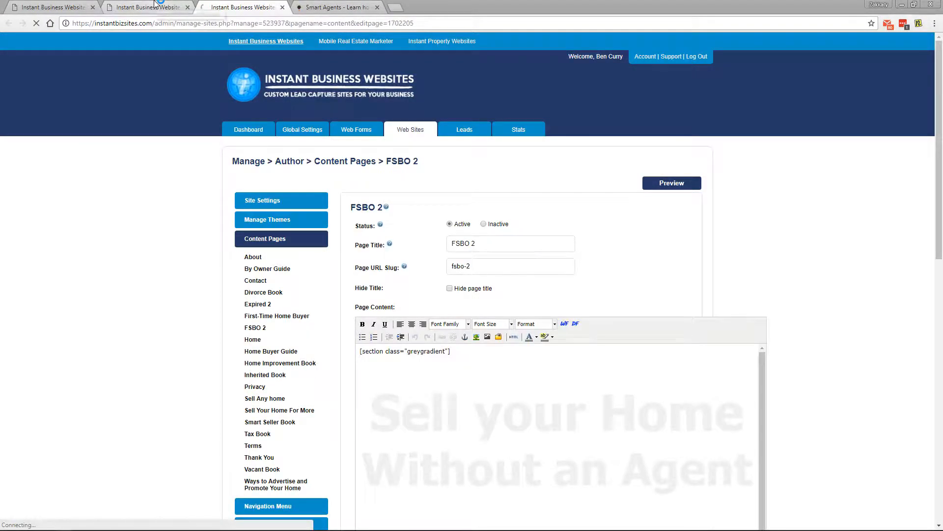
left_click(155, 3)
middle_click(216, 7)
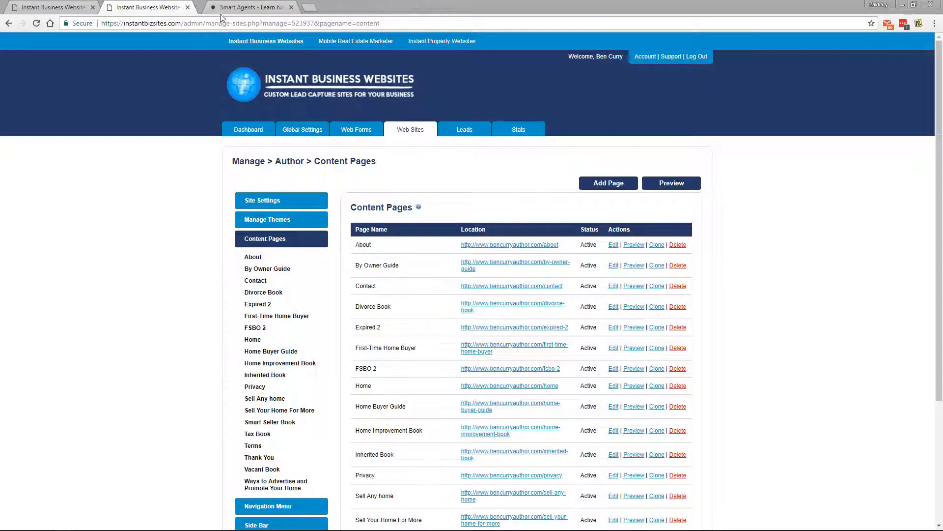
middle_click(615, 286)
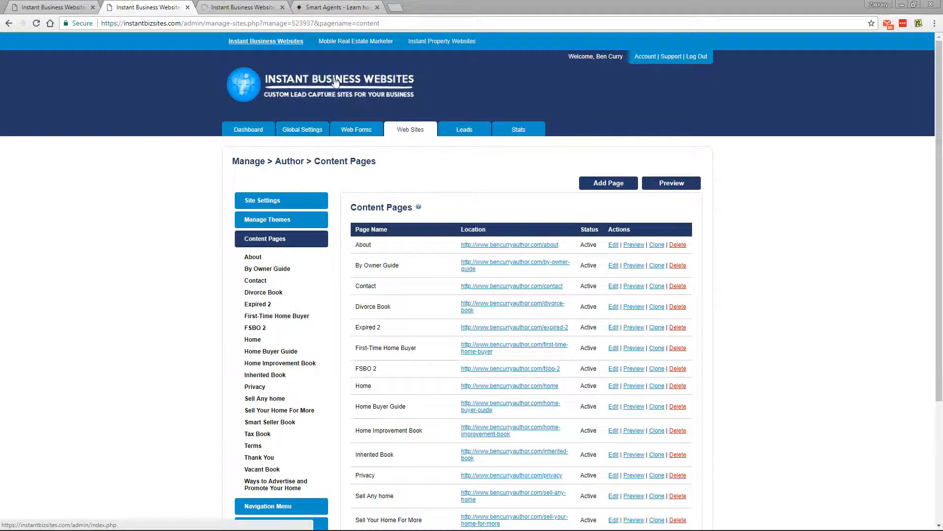
left_click(244, 5)
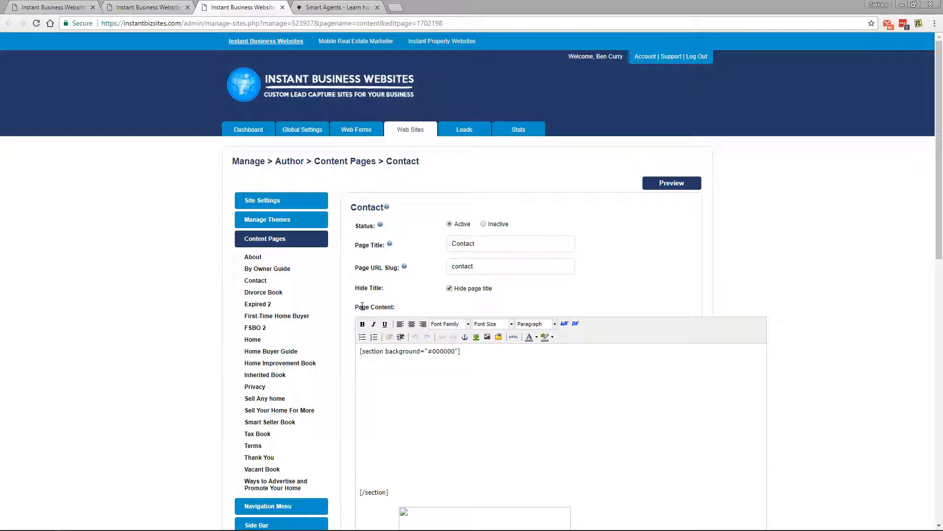
scroll(832, 313, "down", 4)
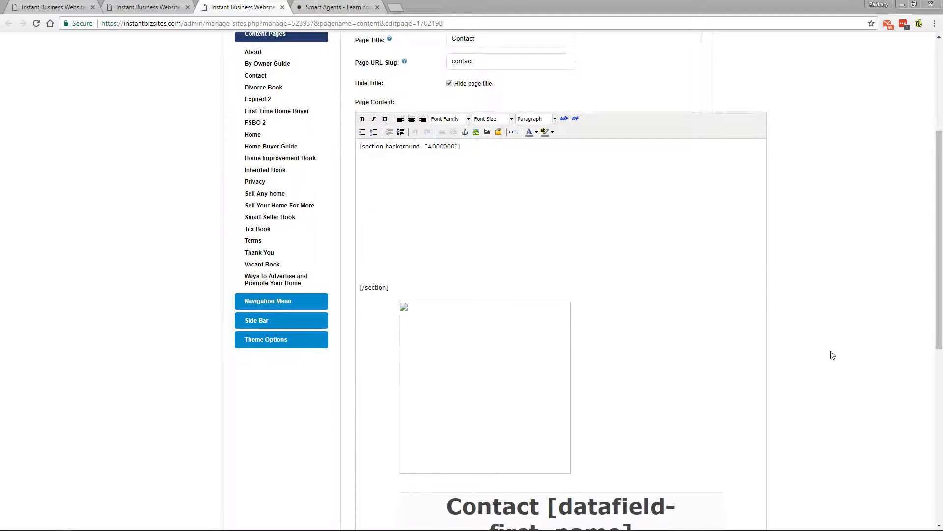
scroll(835, 352, "down", 2)
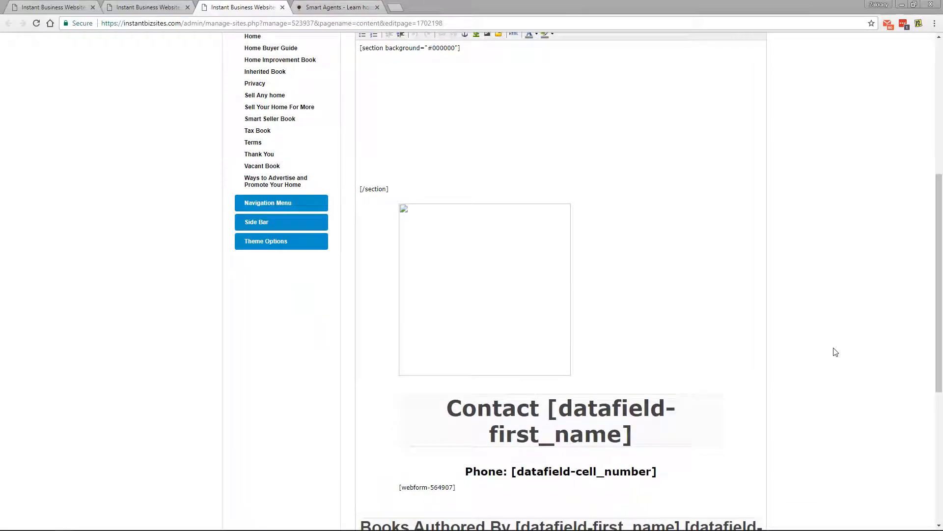
scroll(837, 350, "up", 4)
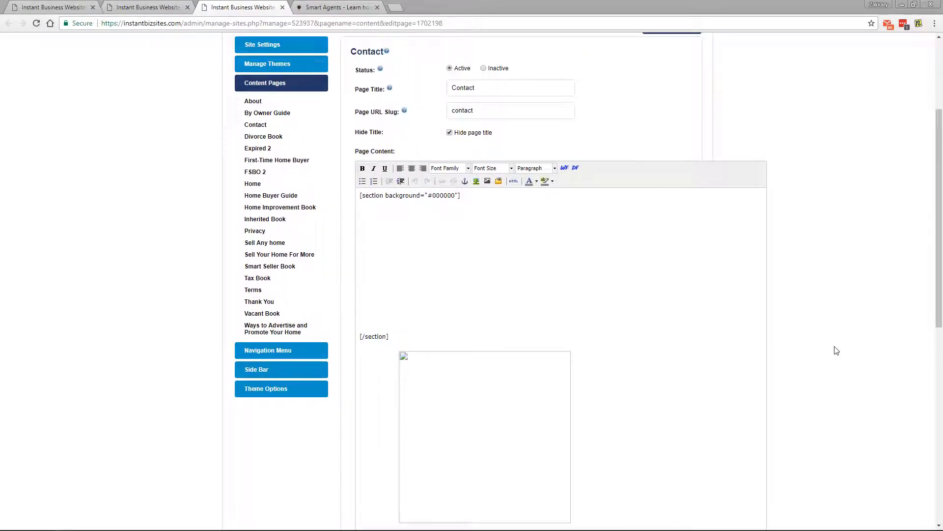
scroll(838, 345, "down", 6)
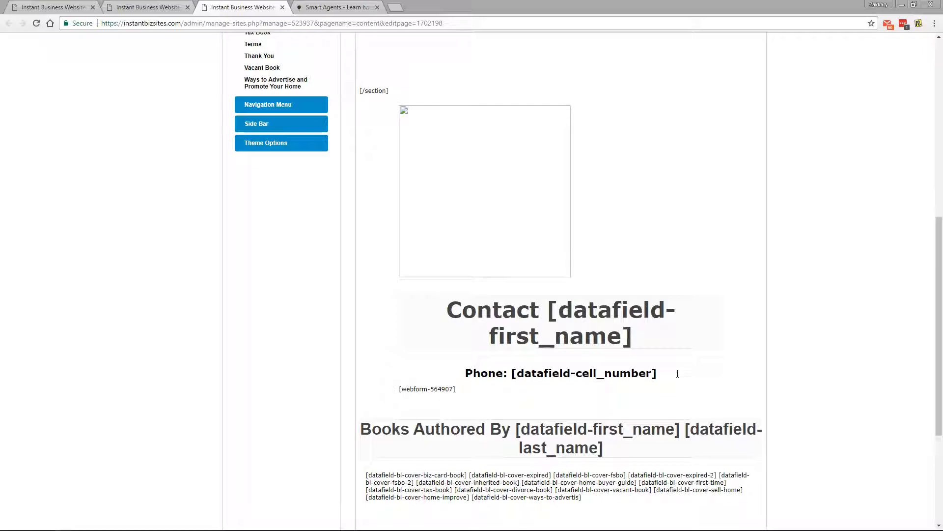
scroll(750, 378, "up", 5)
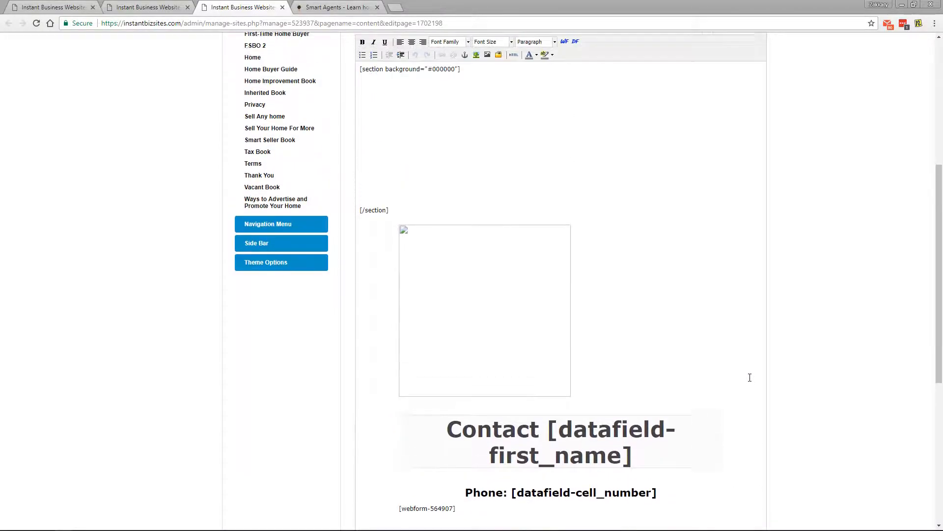
scroll(750, 378, "down", 5)
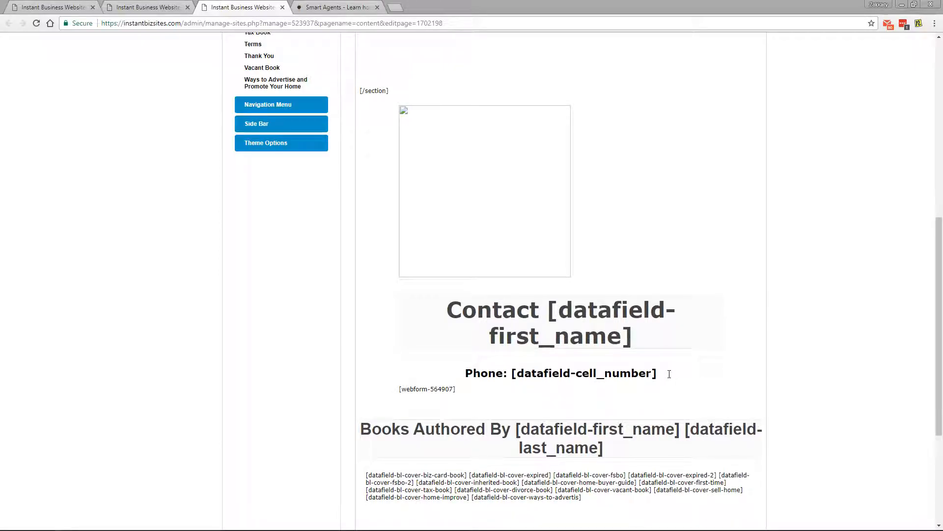
Add an email address line below the Phone line.
key("Return")
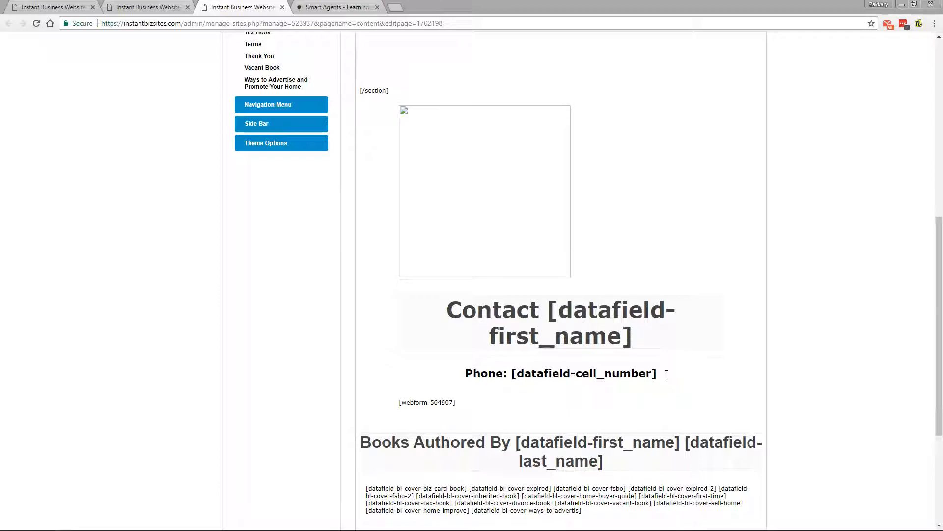
type("Email: test@test.com")
middle_click(832, 328)
middle_click(828, 380)
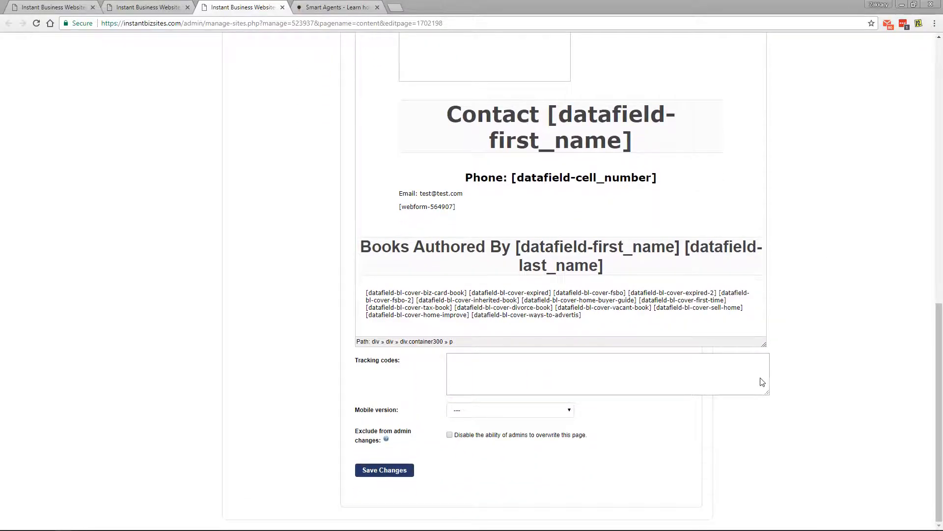
middle_click(784, 399)
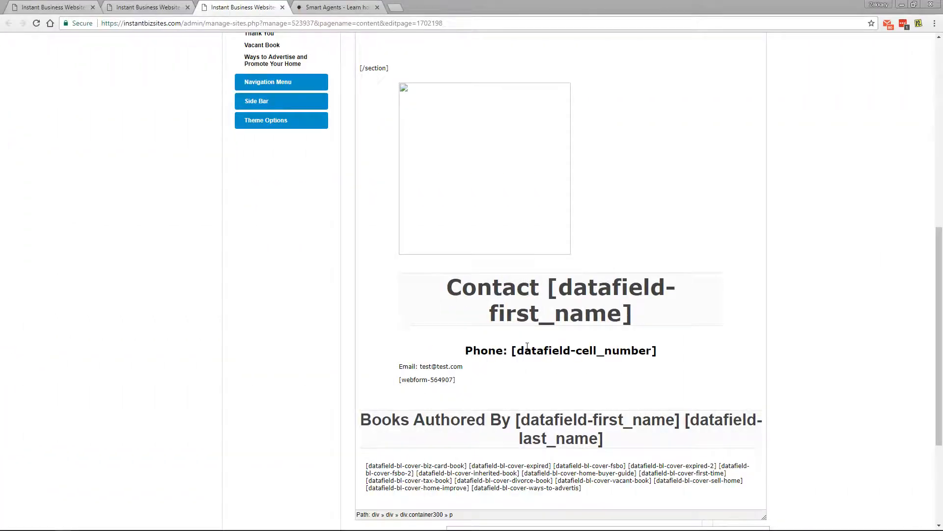
Format the email line as a centred Heading 2.
double_click(473, 349)
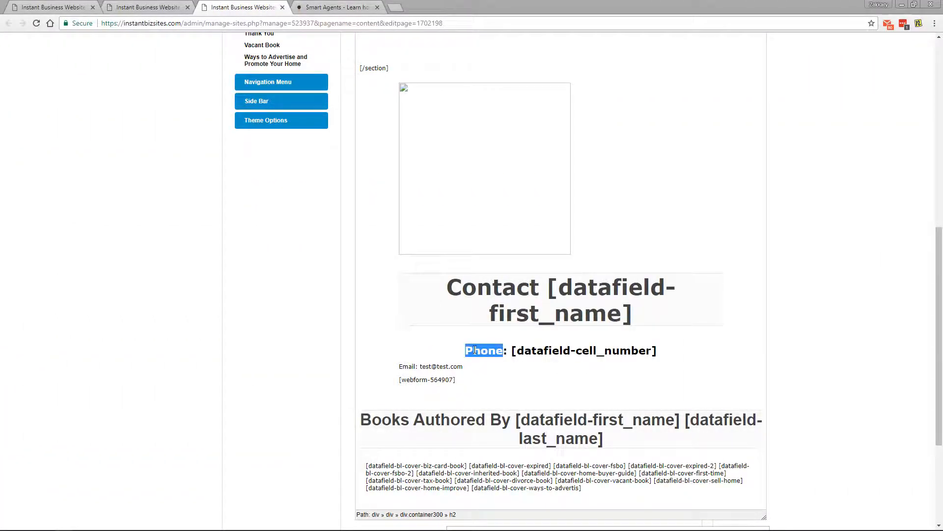
scroll(472, 349, "up", 5)
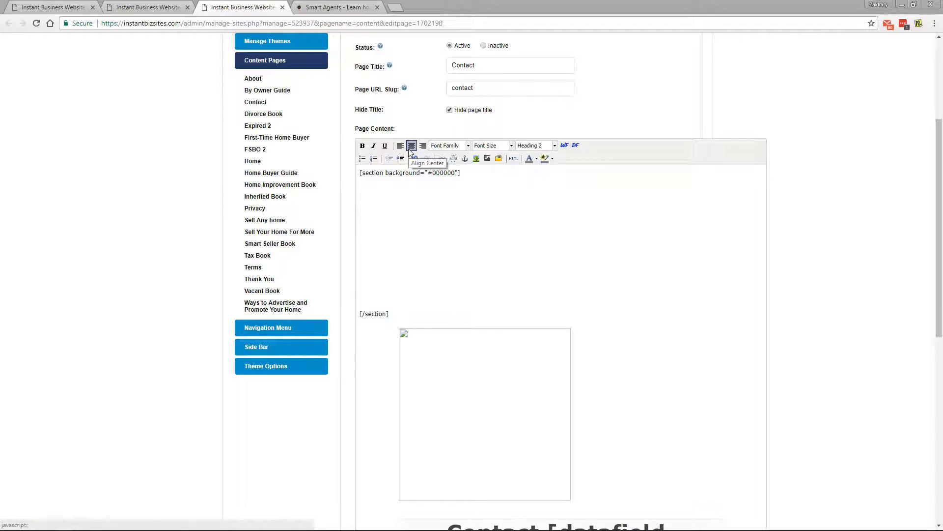
scroll(409, 149, "down", 4)
left_click_drag(463, 417, 398, 418)
scroll(444, 354, "up", 5)
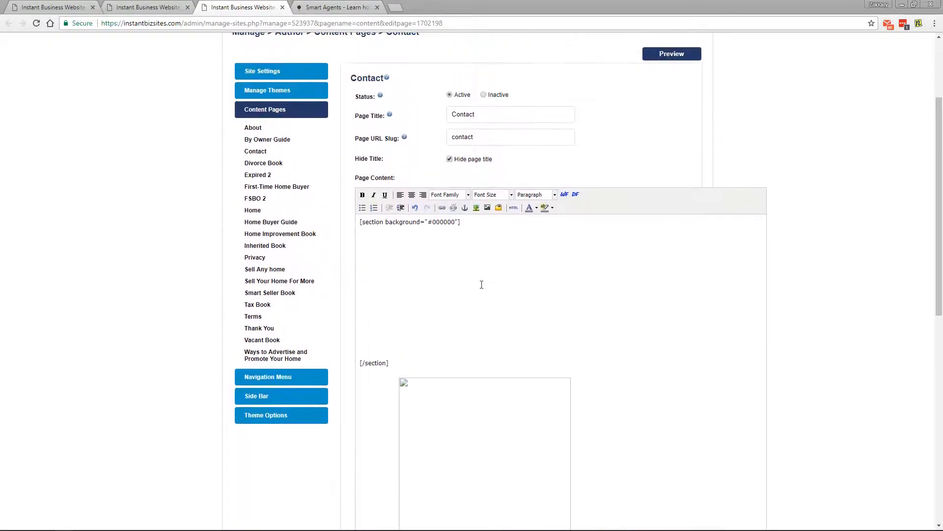
left_click(534, 194)
left_click(536, 268)
left_click(413, 199)
scroll(471, 264, "down", 5)
left_click(480, 410)
Save the Contact page changes and reload to check the saved content.
scroll(254, 353, "down", 5)
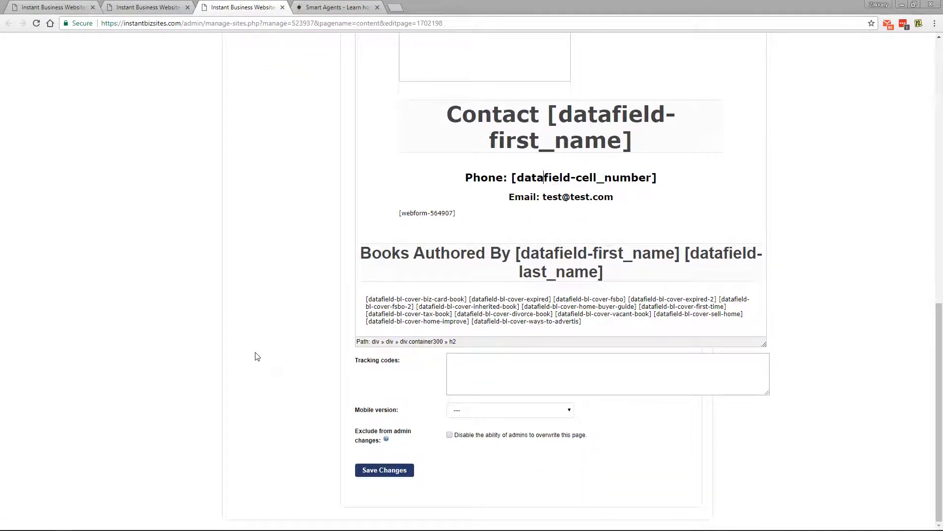
left_click(380, 470)
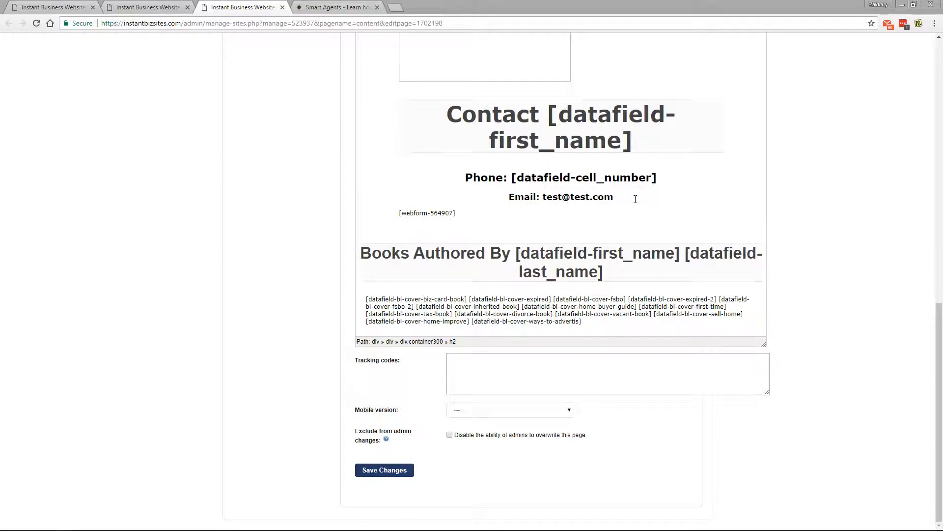
left_click(35, 24)
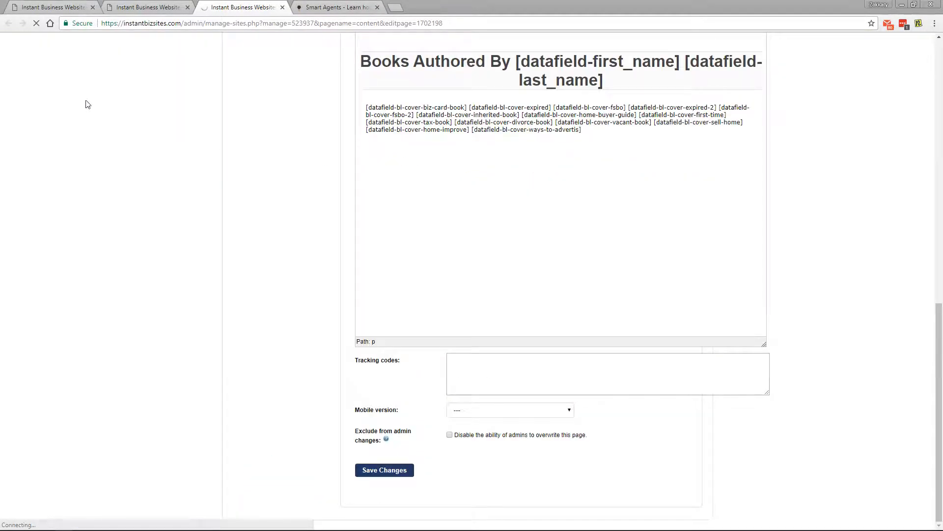
scroll(231, 316, "up", 3)
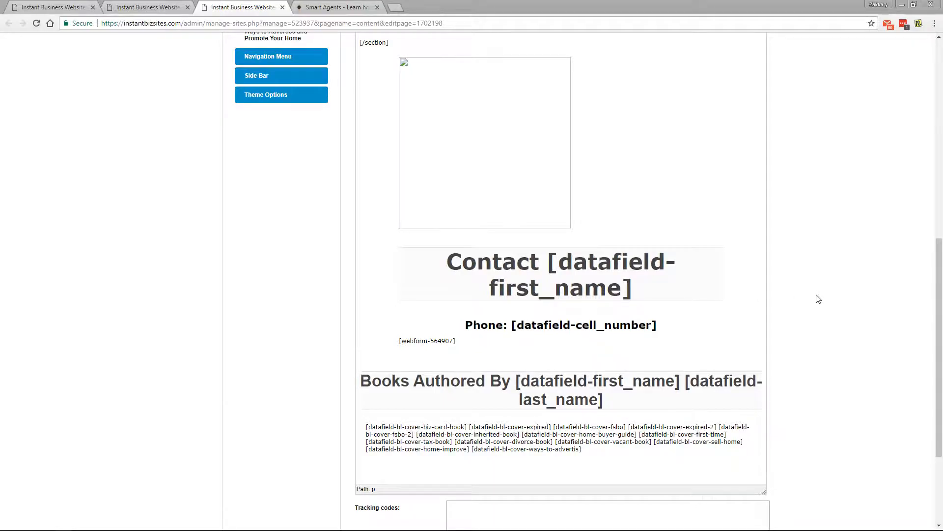
scroll(816, 298, "up", 8)
scroll(819, 299, "up", 2)
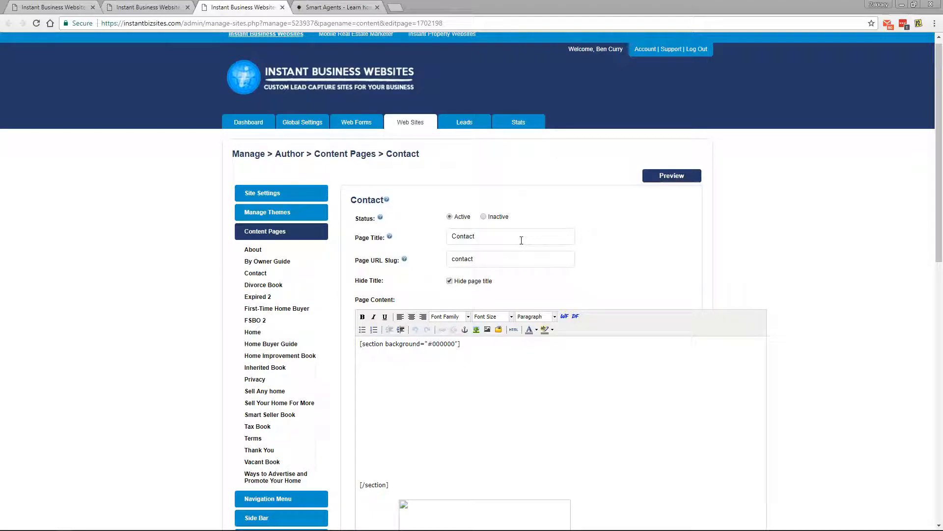
Open the Leads table and point out its Date Added column.
left_click(456, 122)
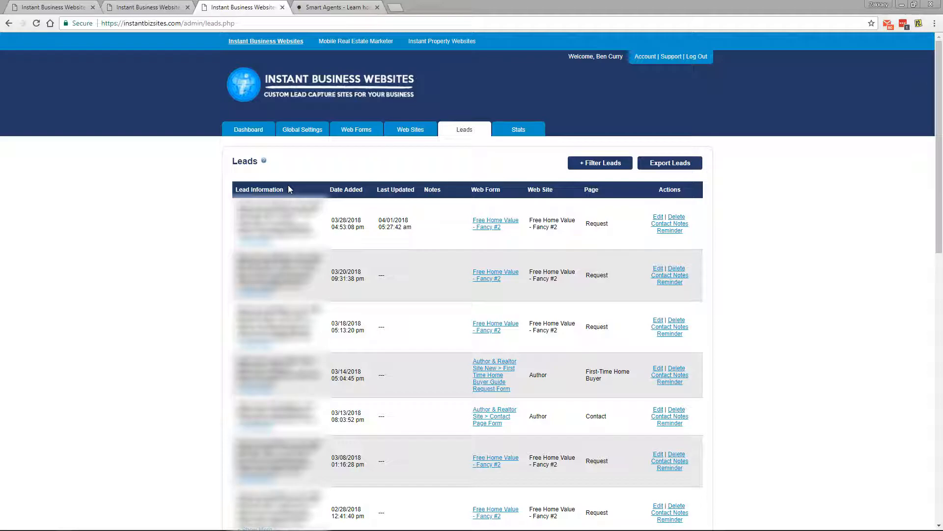
left_click_drag(330, 190, 363, 189)
left_click(367, 192)
left_click(659, 218)
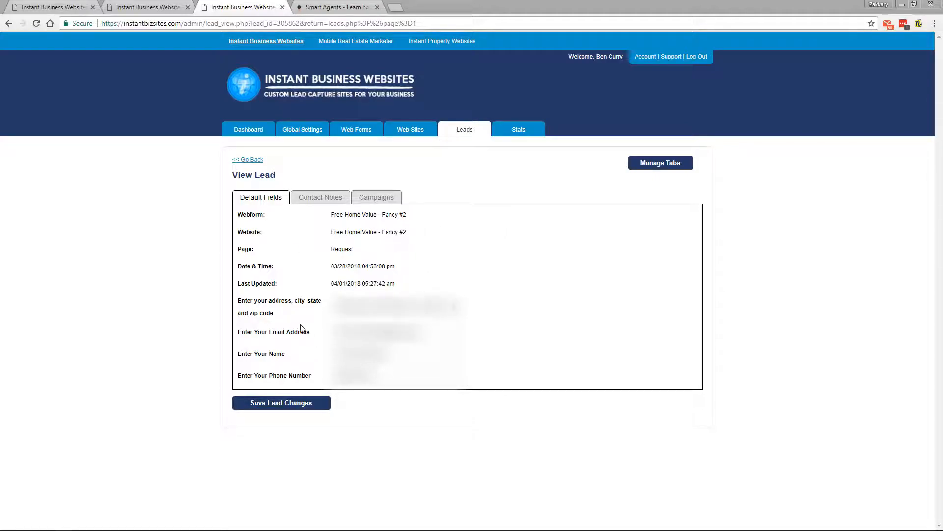
left_click(9, 23)
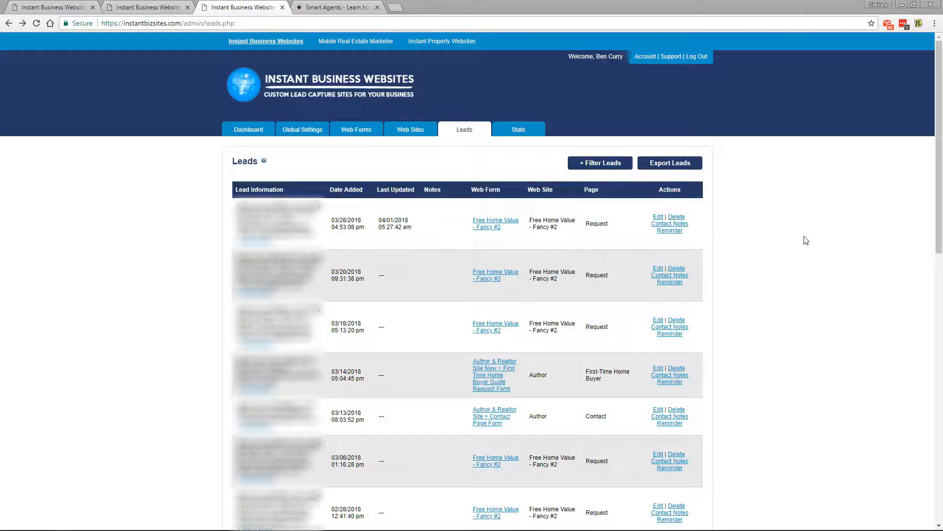
left_click(683, 226)
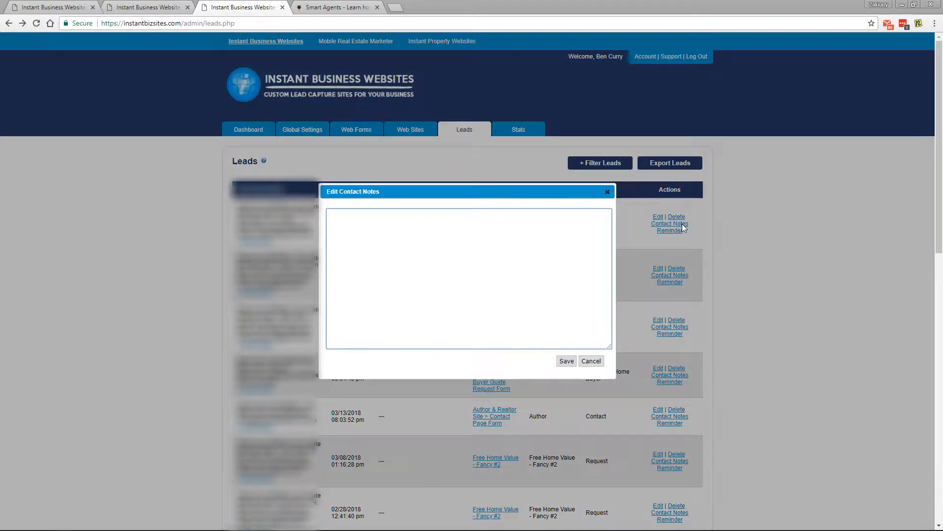
type("I've already gotten in contact with lead. Called Friday, at 2:00 PM")
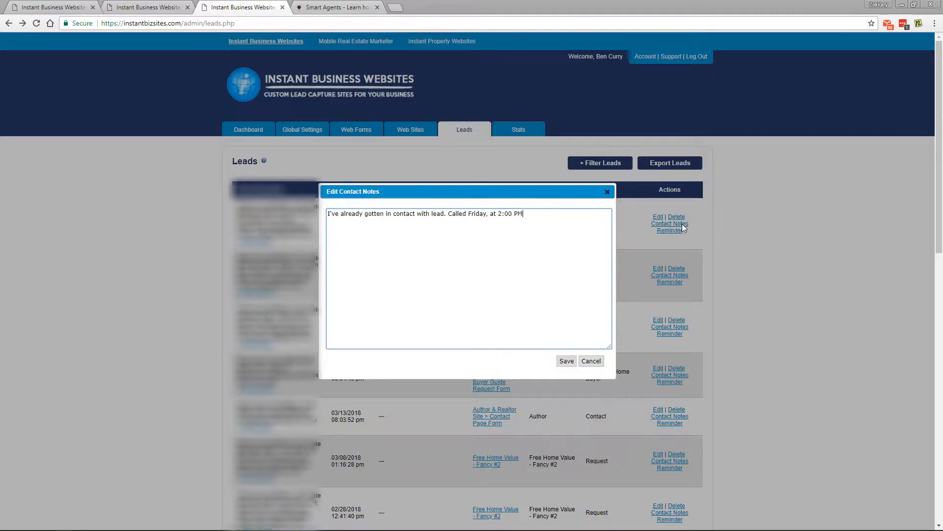
type(".")
left_click(593, 360)
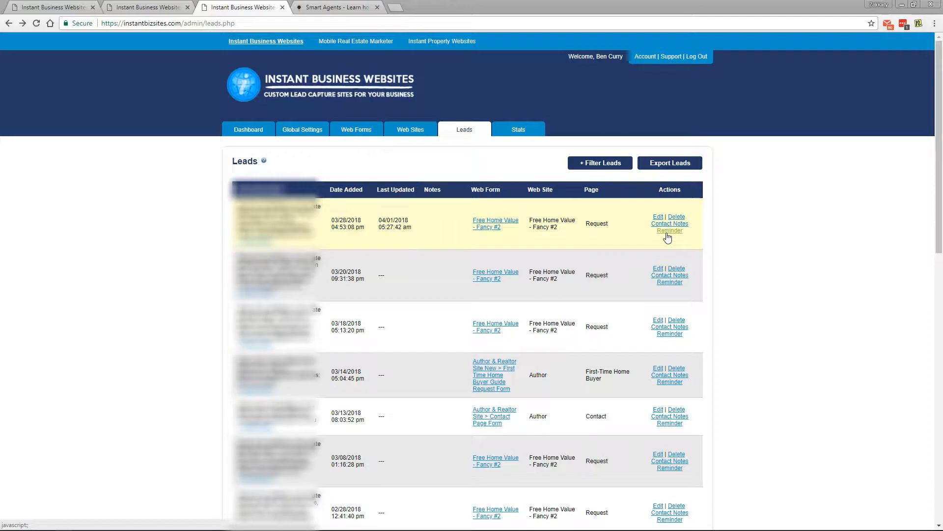
Enable a recurring reminder on the first lead: 04/02/2018, 10:00 am, every 3 days, and save.
left_click(666, 233)
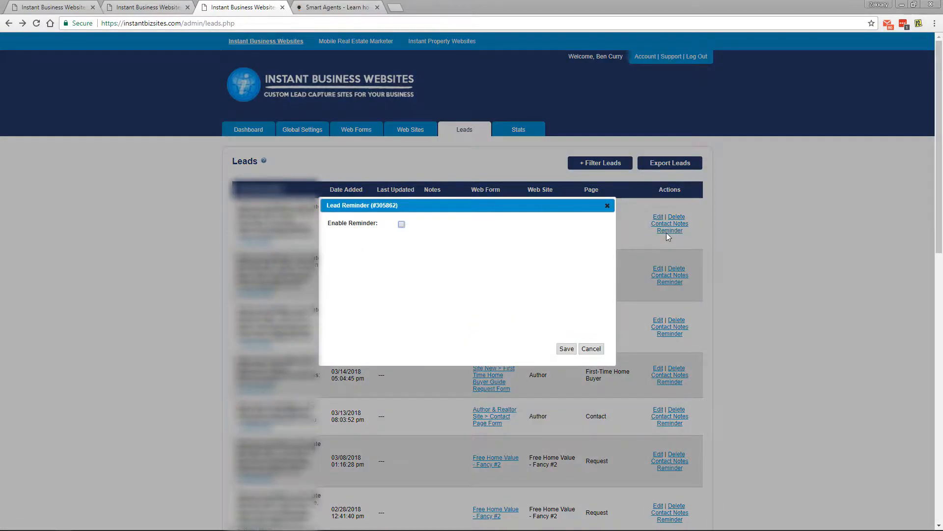
left_click(402, 225)
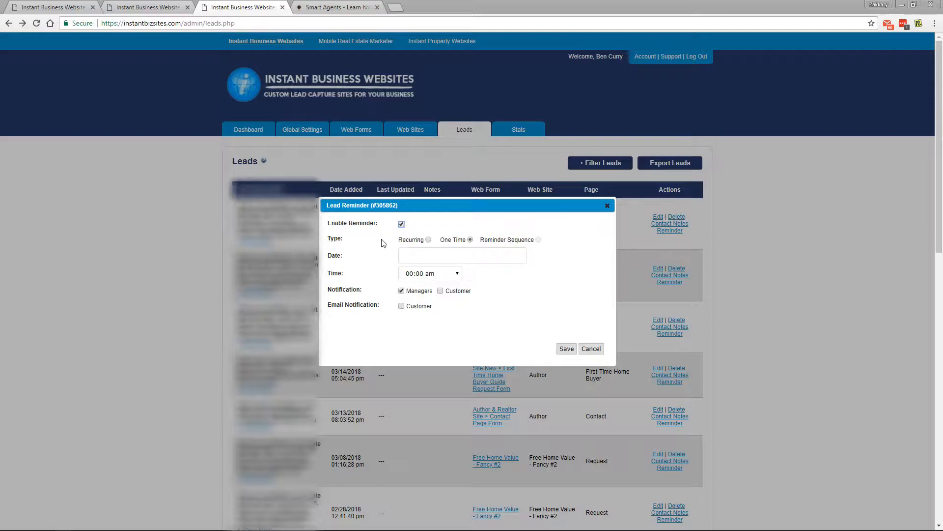
left_click(428, 241)
left_click(470, 240)
left_click(430, 241)
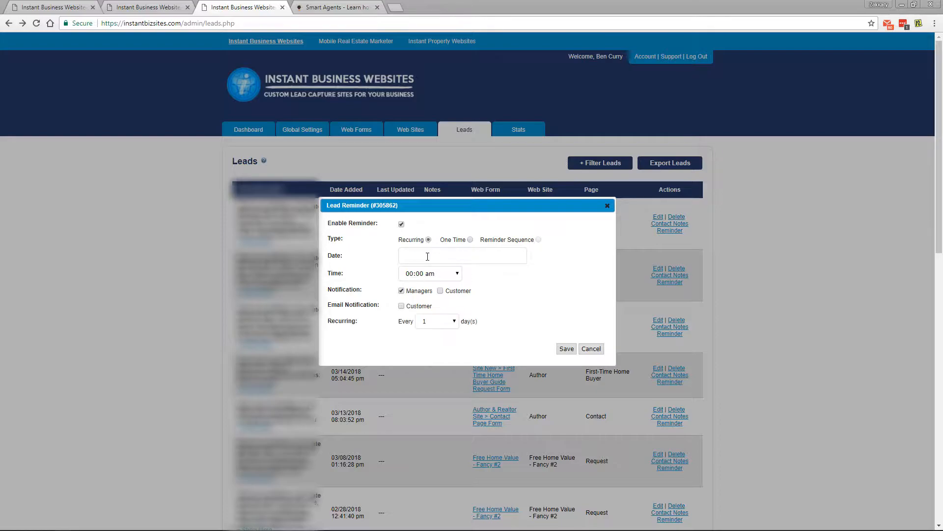
left_click(427, 257)
left_click(427, 299)
left_click(429, 274)
scroll(422, 369, "down", 4)
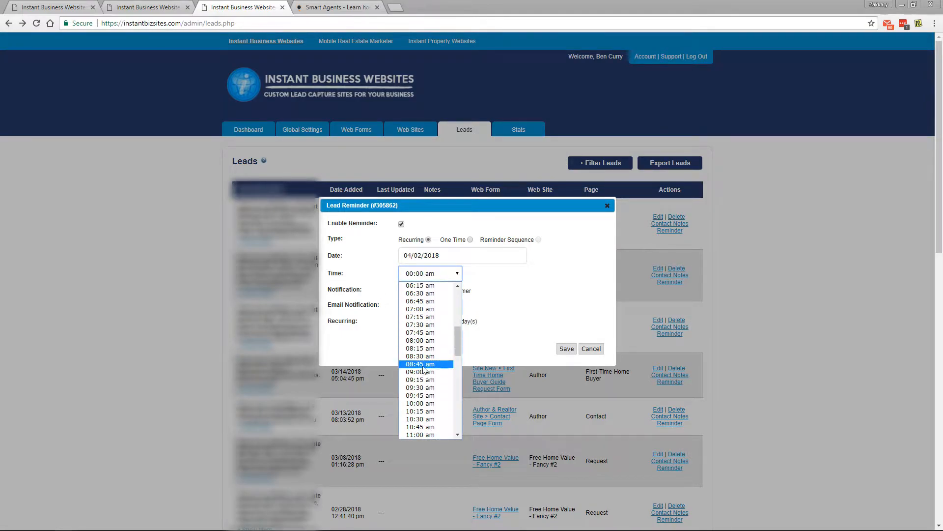
left_click(421, 403)
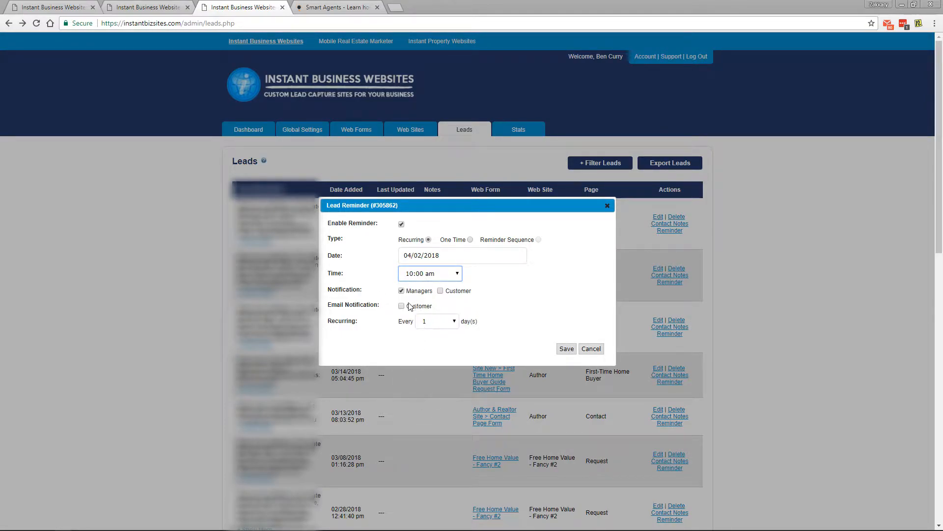
left_click(427, 323)
left_click(430, 350)
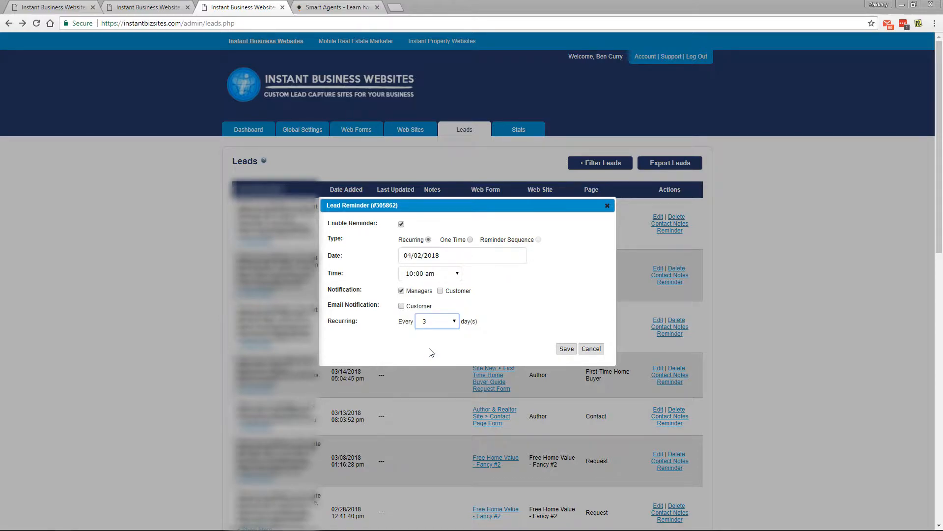
left_click(566, 349)
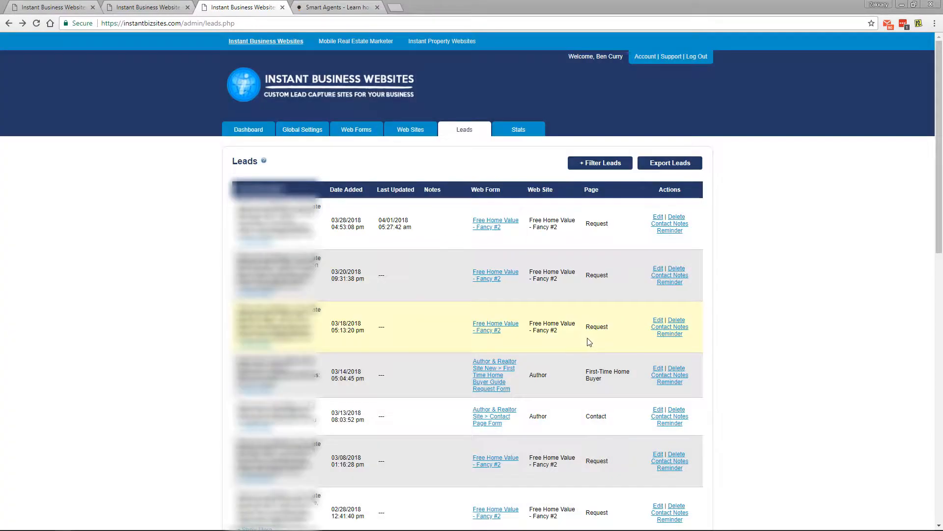
Open Stats to see last-7-days visits, uniques and leads per page.
left_click(524, 130)
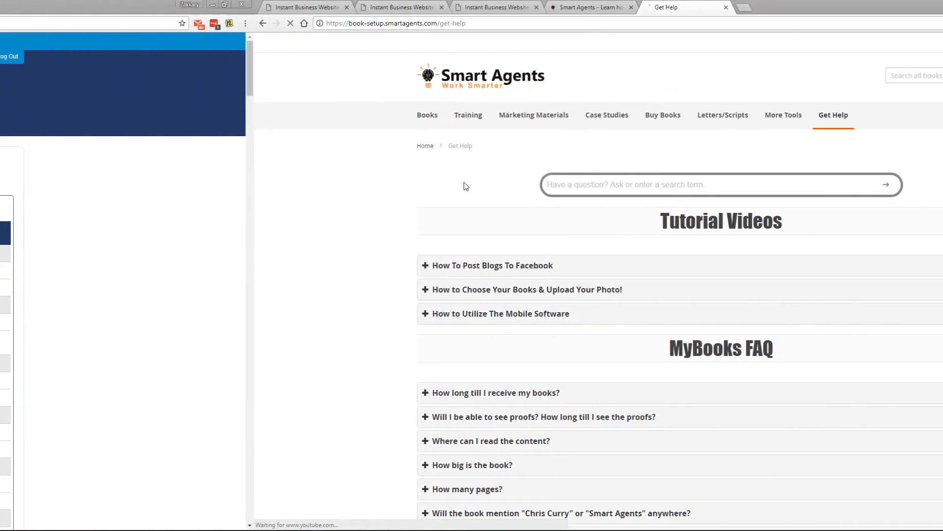
Scroll the Get Help page down to Contact Support hours and the support team roster.
scroll(96, 221, "down", 8)
scroll(96, 225, "down", 20)
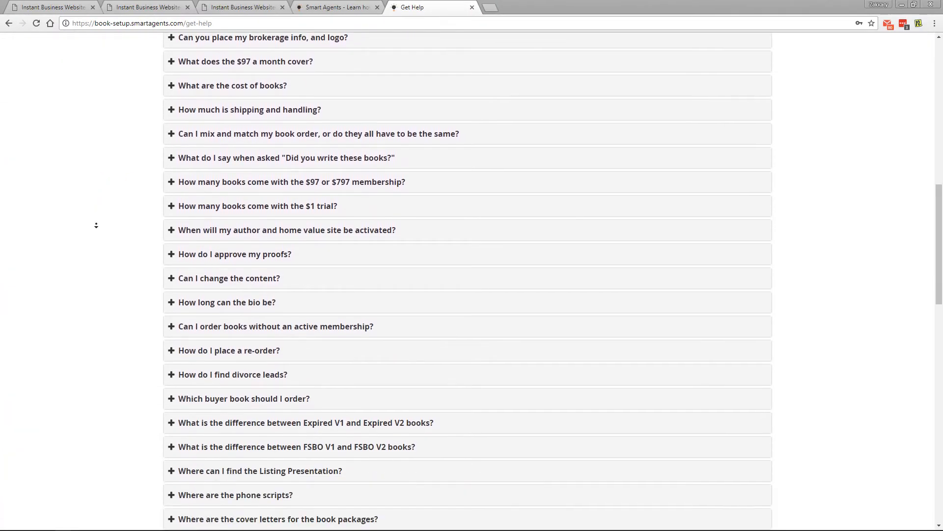
scroll(97, 225, "down", 2)
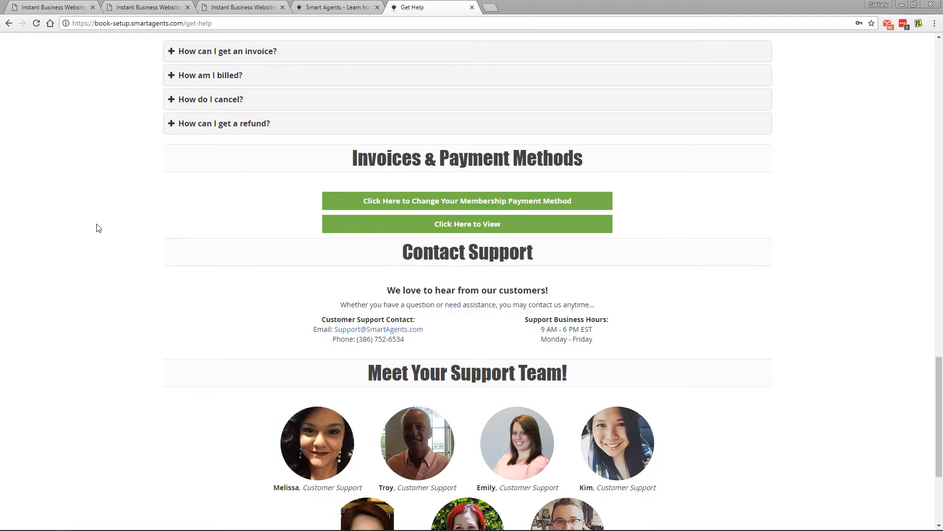
scroll(98, 228, "down", 1)
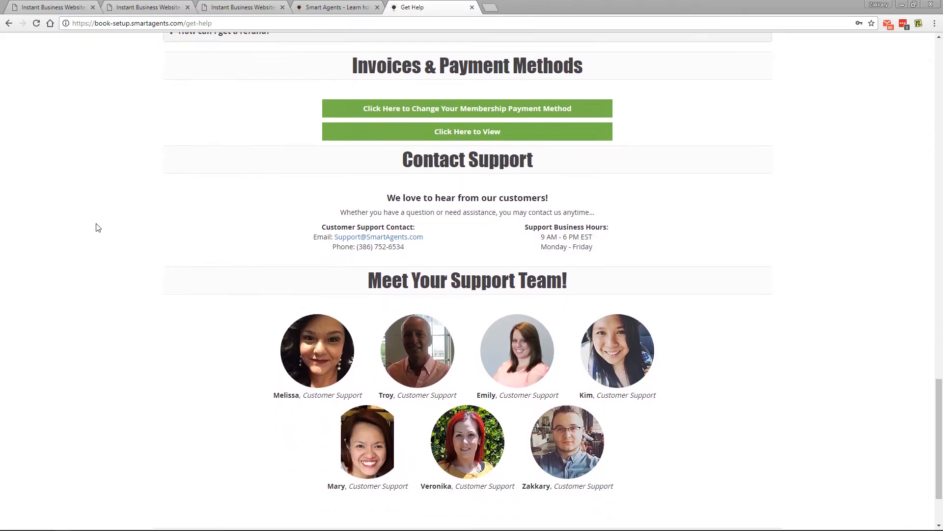